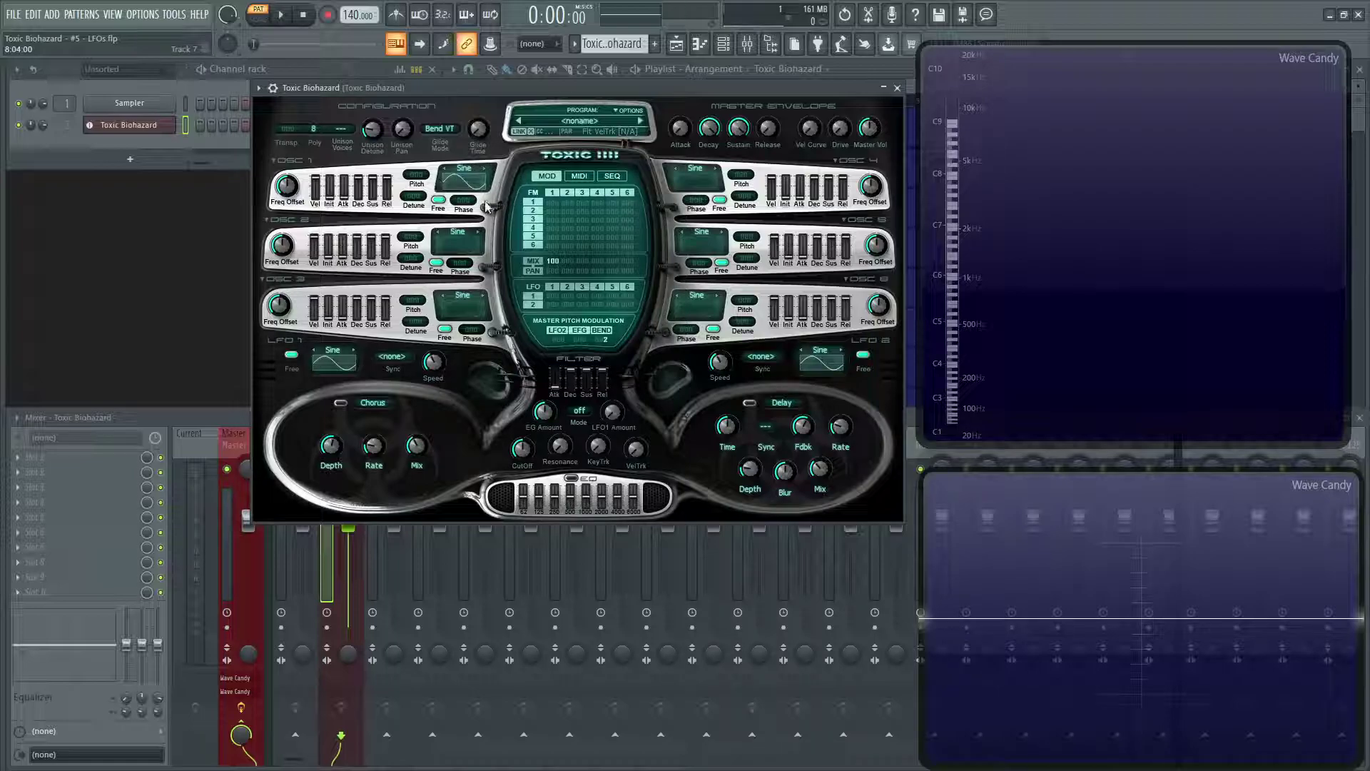
pyautogui.click(333, 353)
pyautogui.moveTo(421, 204); pyautogui.dragTo(430, 265)
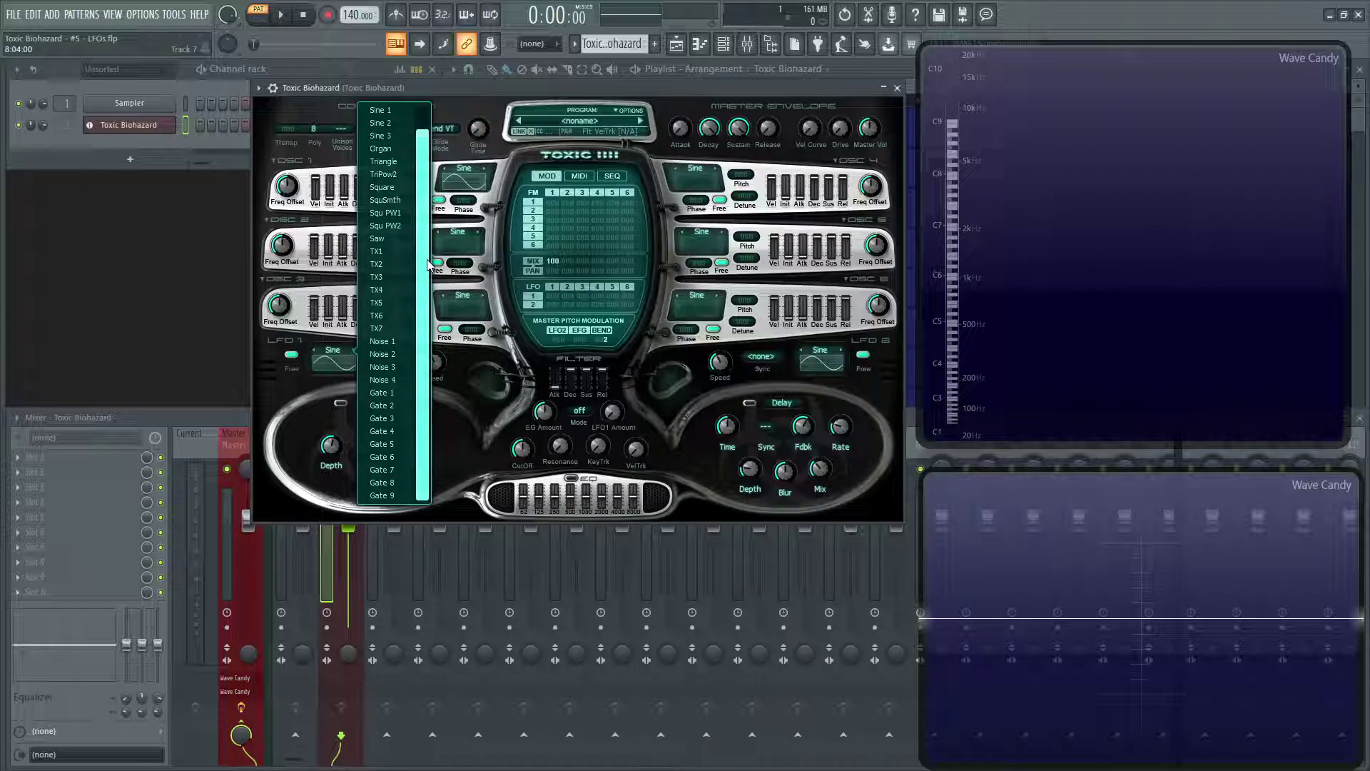
pyautogui.click(279, 397)
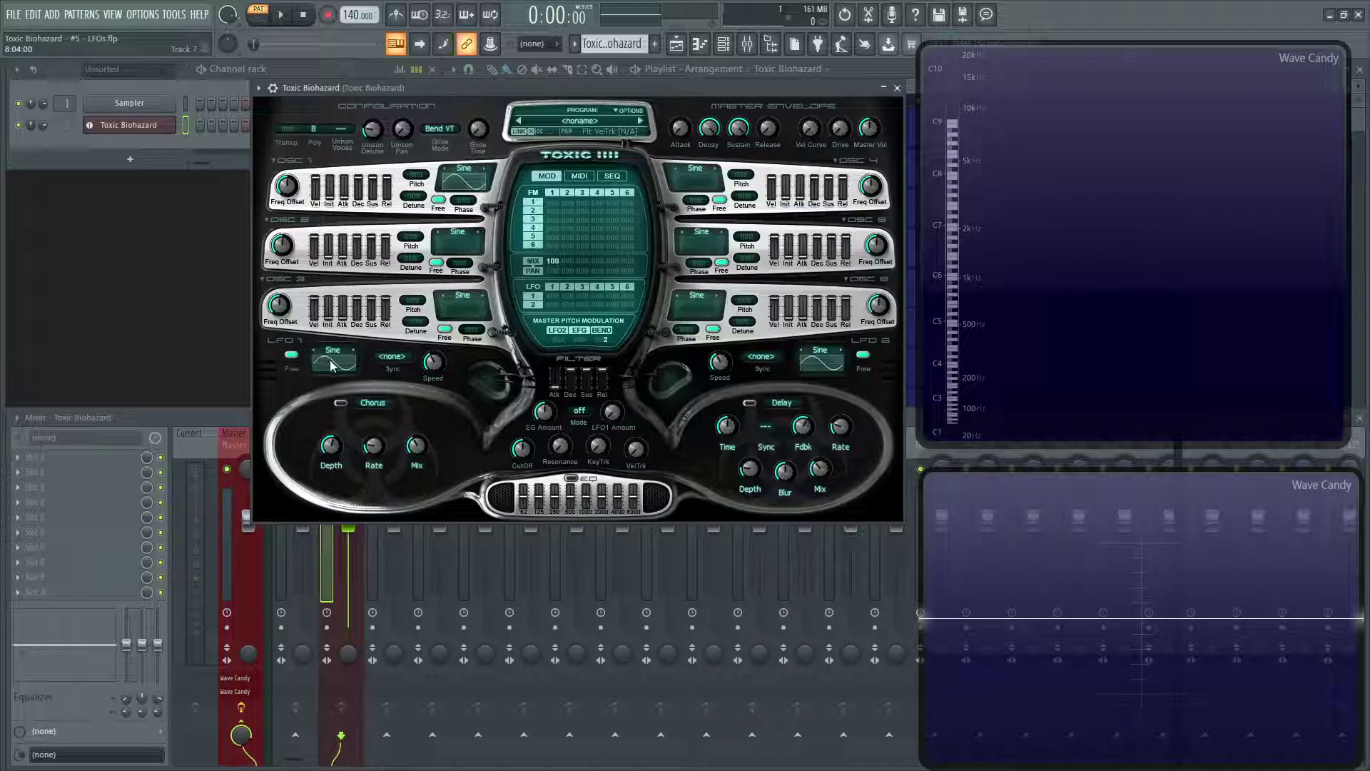
# Step: Set LFO 1's waveform to Gate 4 and oscillator 1's waveform to Saw
pyautogui.click(344, 350)
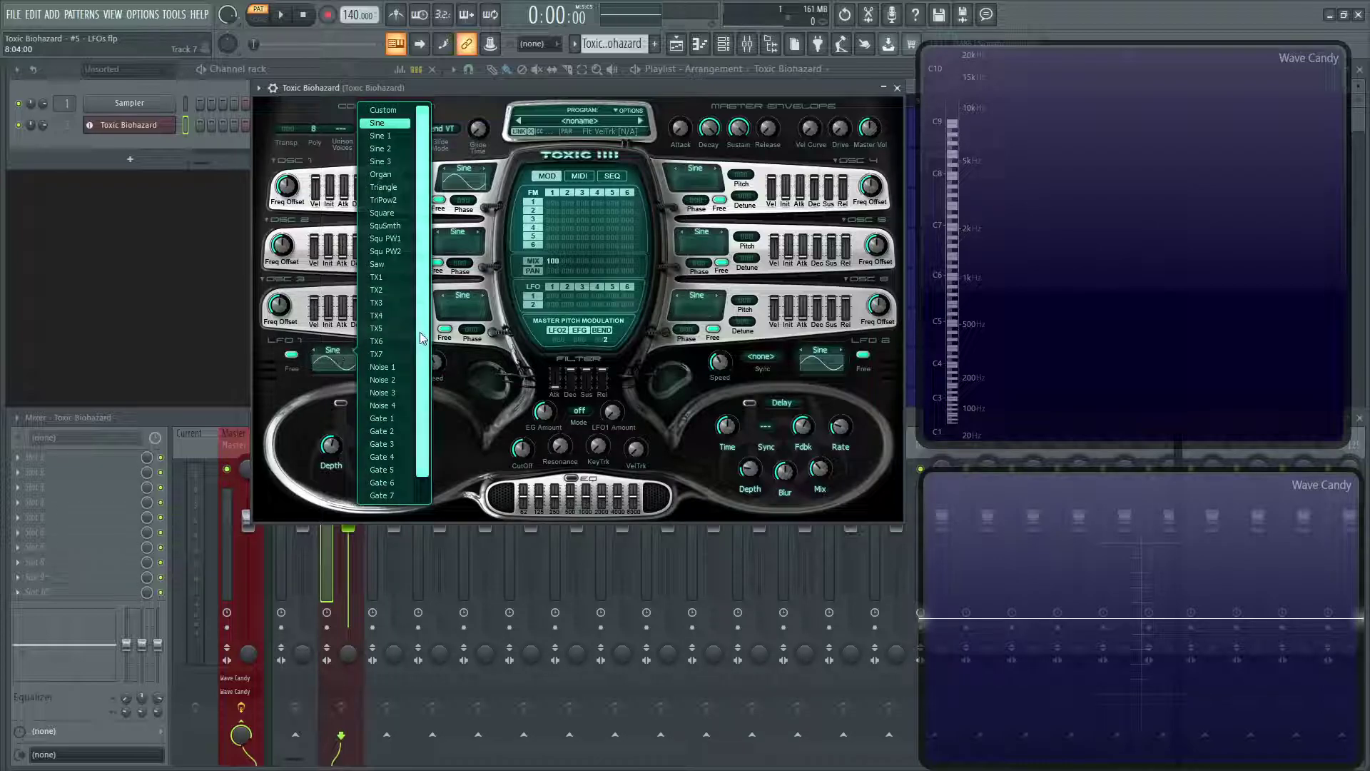
pyautogui.moveTo(423, 415); pyautogui.dragTo(428, 489)
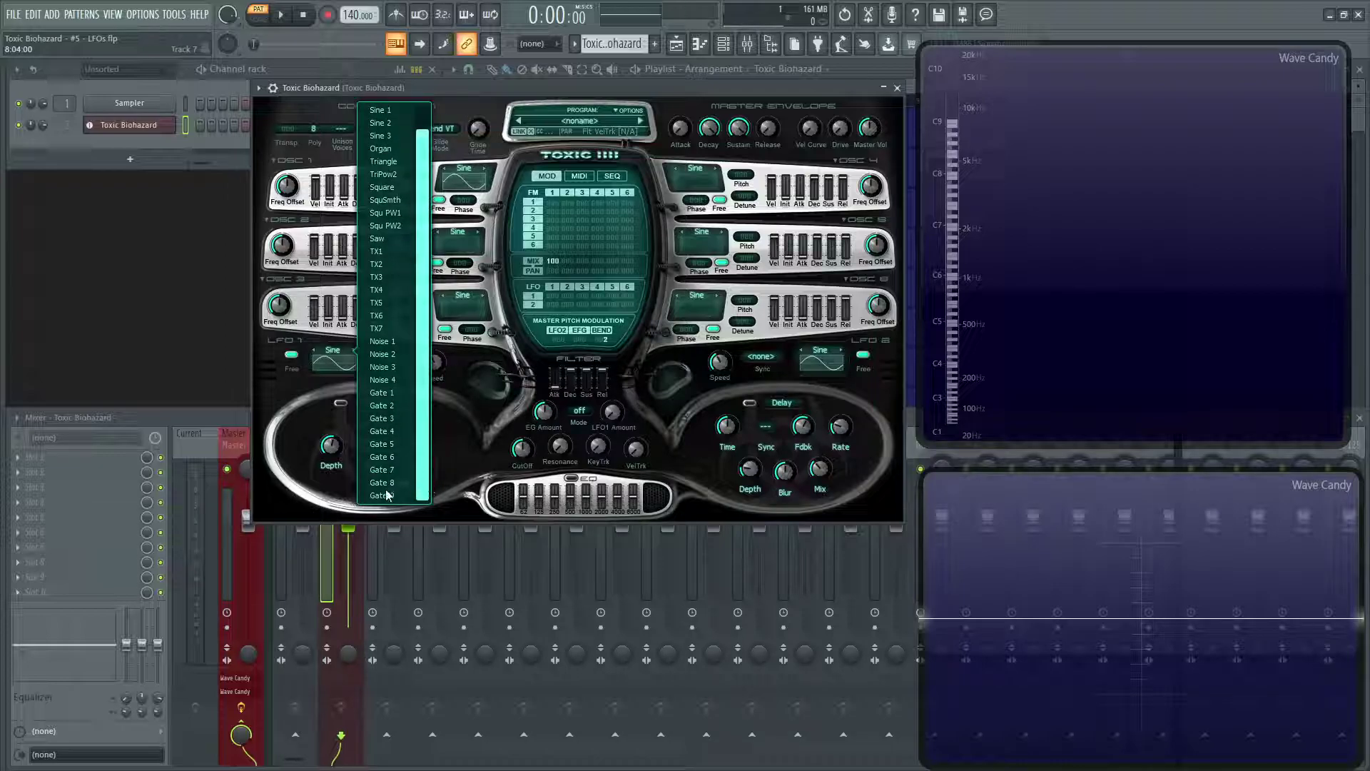
pyautogui.click(392, 432)
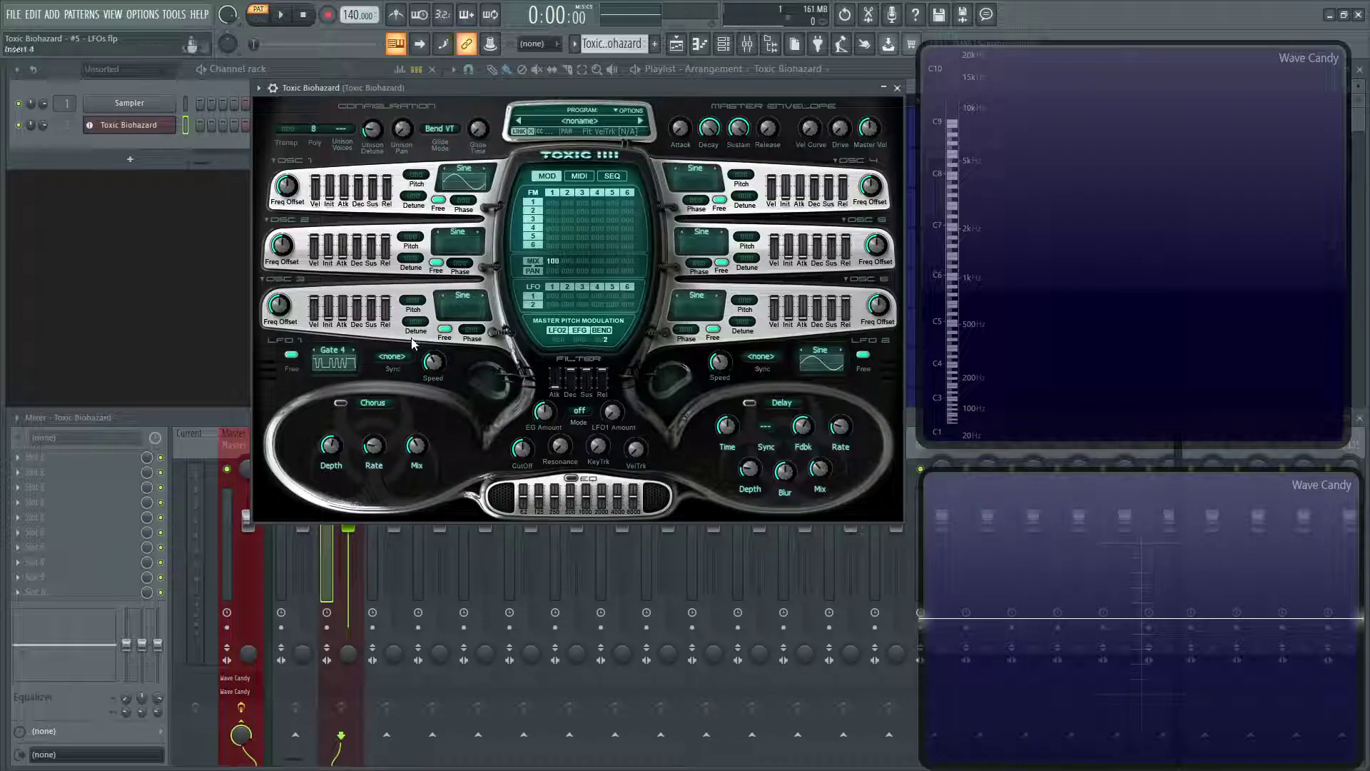
pyautogui.click(462, 172)
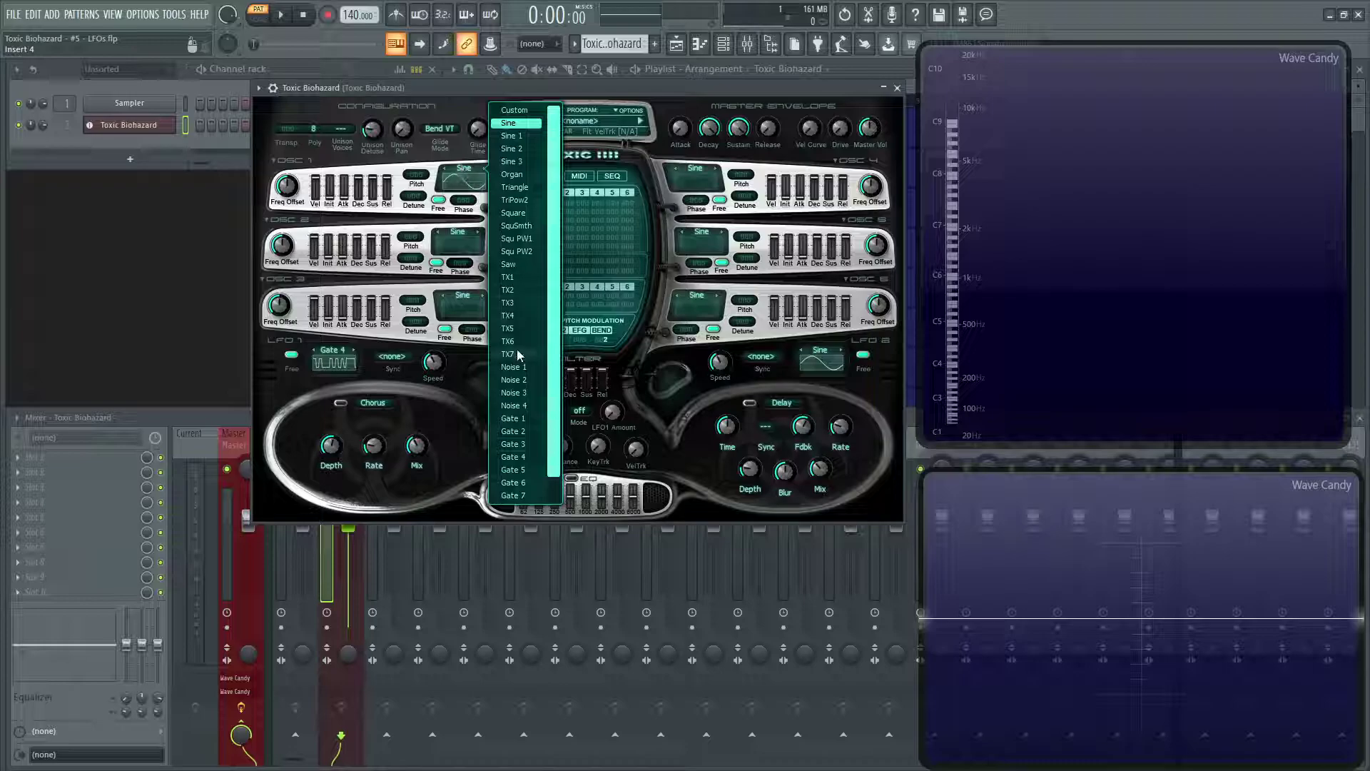
pyautogui.click(524, 265)
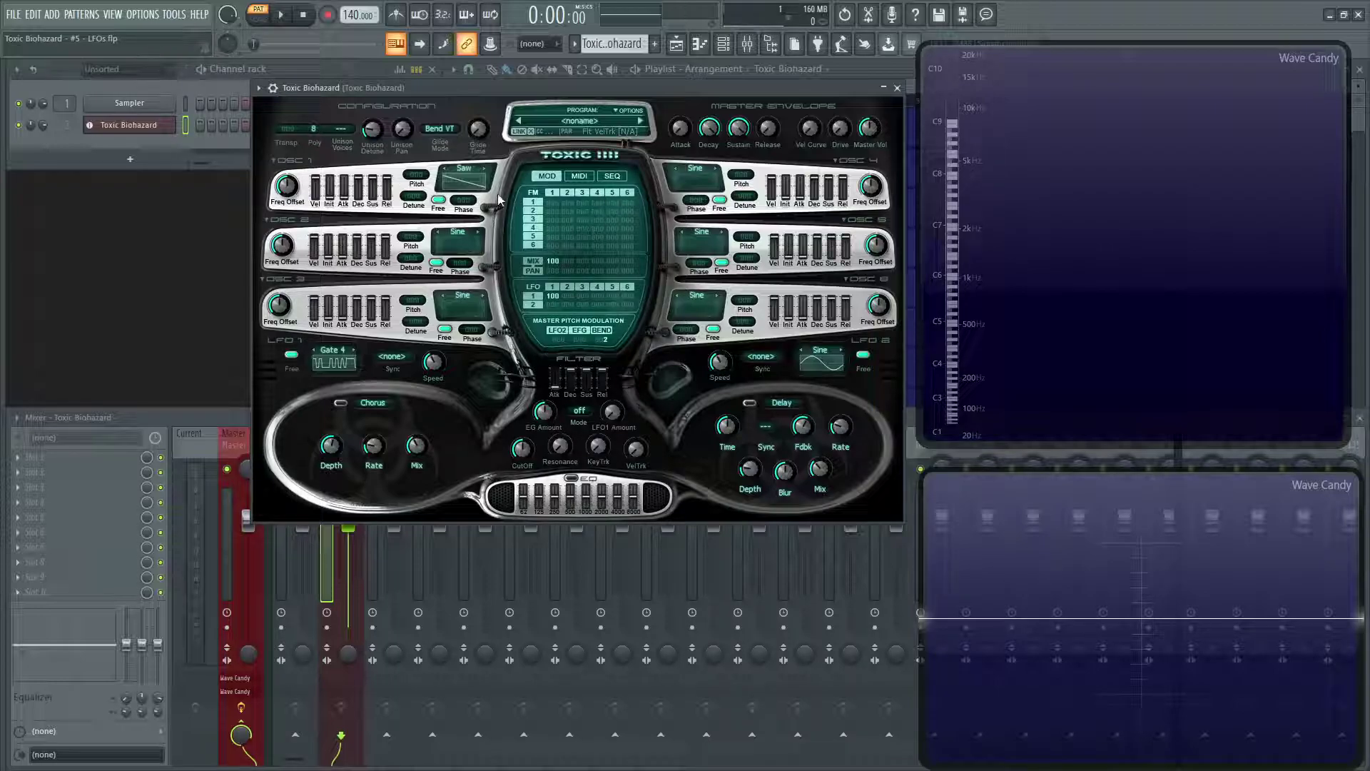
# Step: Play a few test notes to hear LFO 1 modulating oscillator 1
pyautogui.press('v')
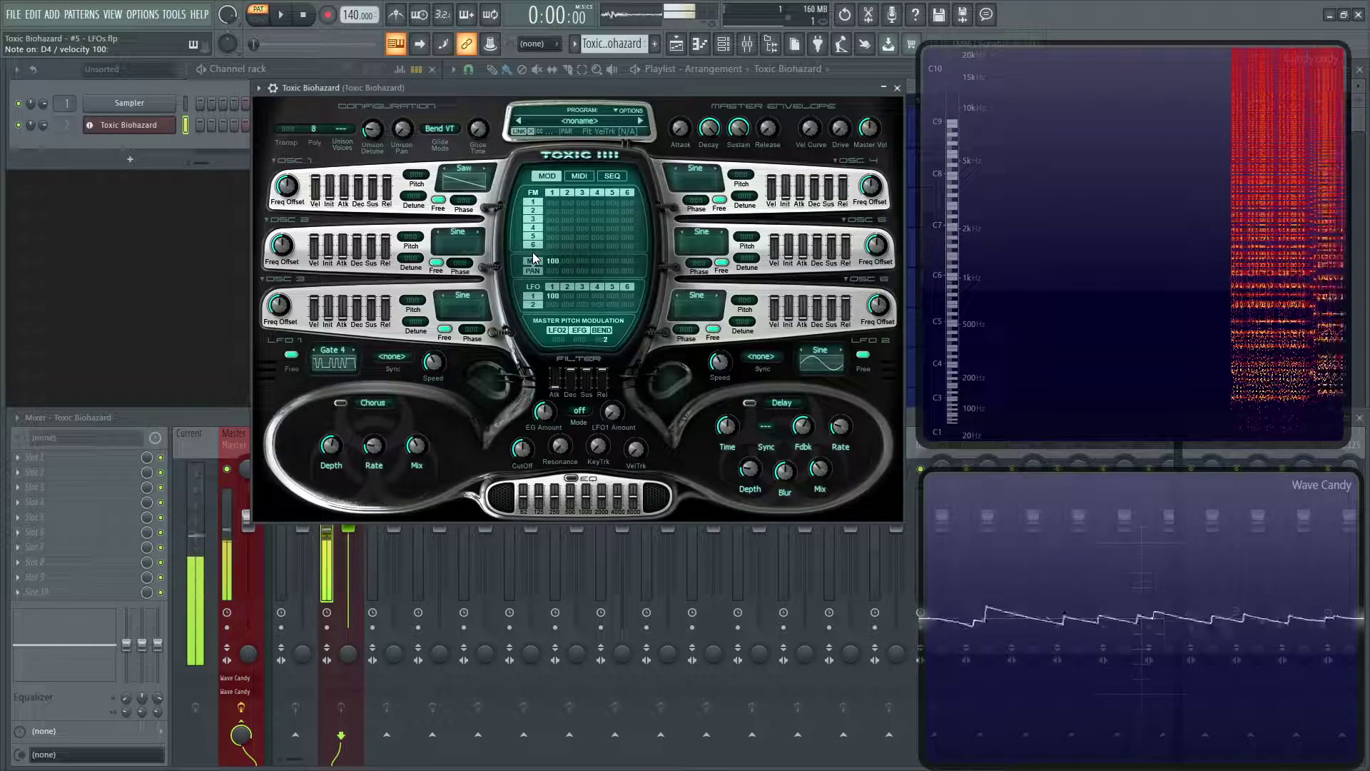
pyautogui.press('n')
pyautogui.press('x')
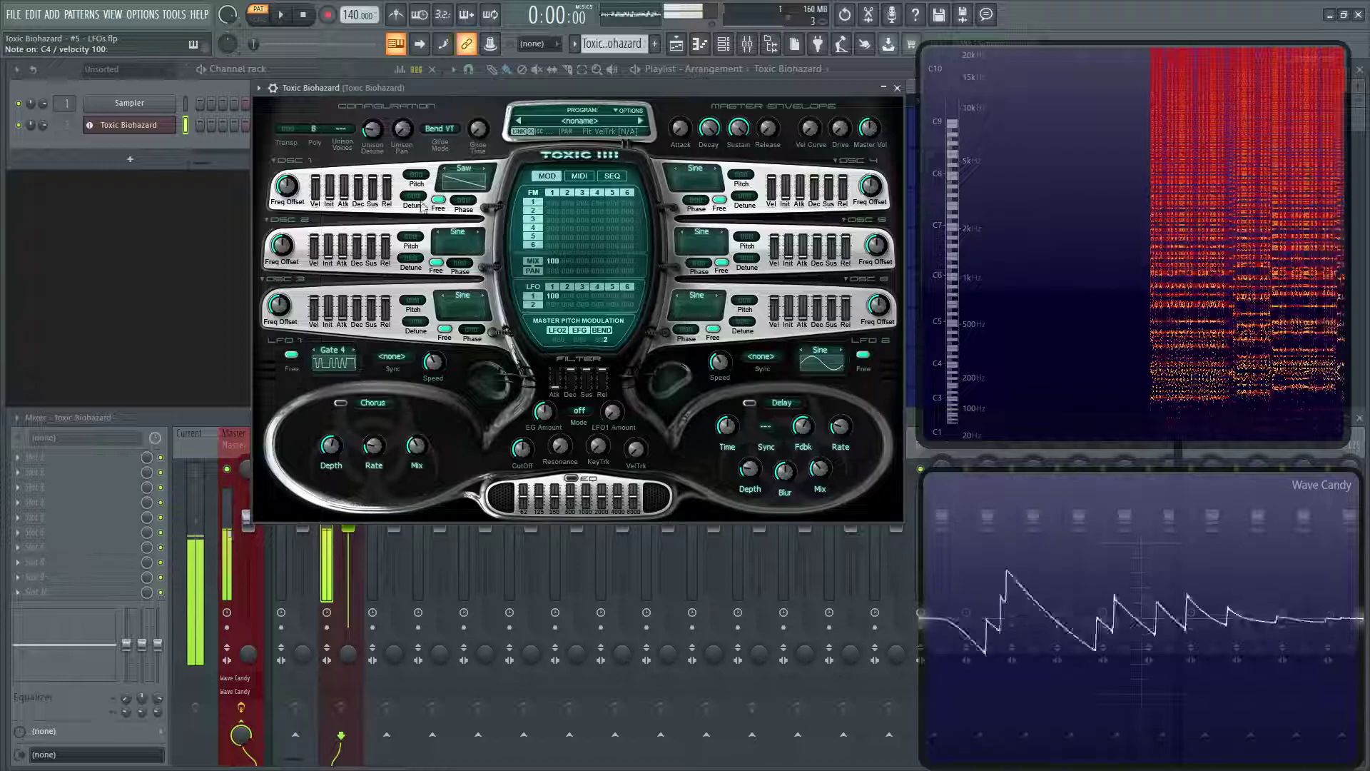
# Step: Set the unison voices to 7 and lower the master volume while auditioning the sound
pyautogui.click(341, 129)
pyautogui.click(374, 187)
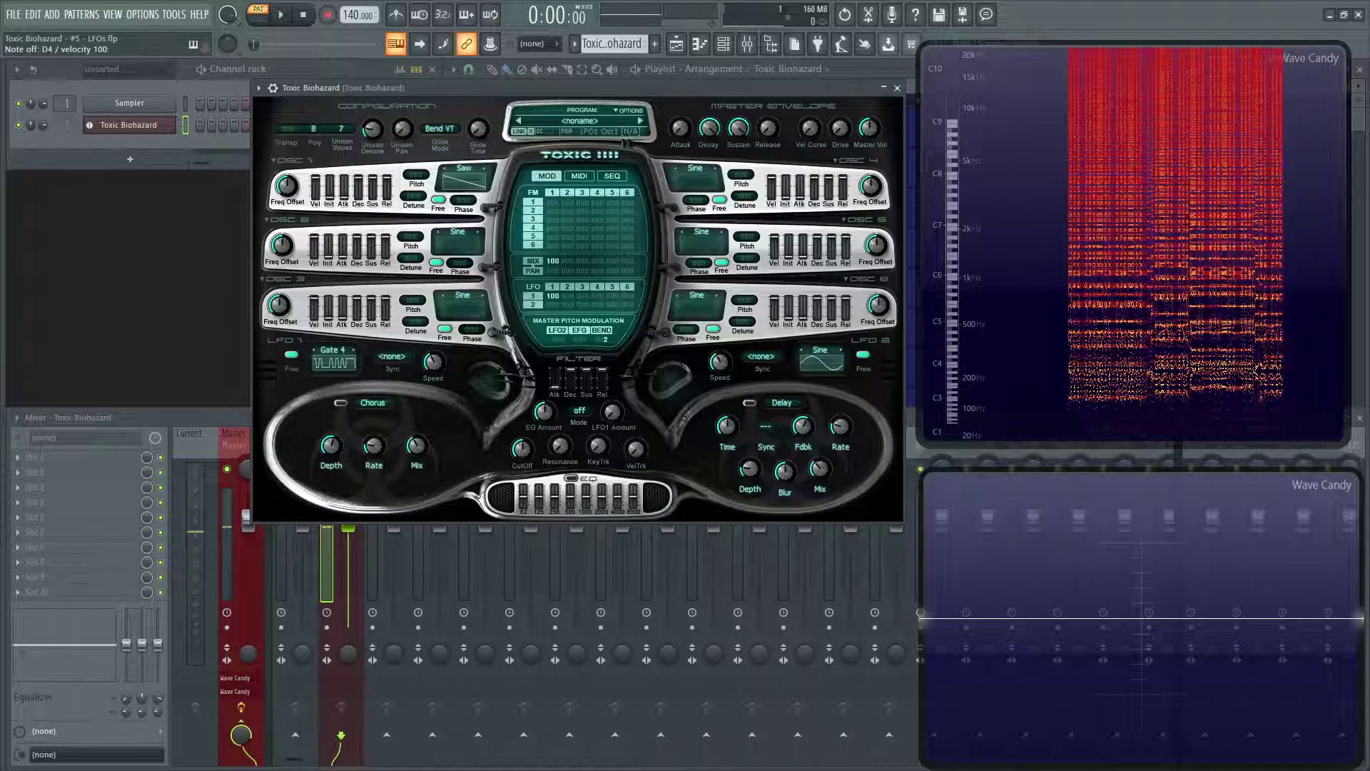
pyautogui.press('v')
pyautogui.moveTo(869, 131); pyautogui.dragTo(870, 149)
# Step: Set the filter mode to LP with the cutoff at about 79% while playing test notes
pyautogui.click(580, 411)
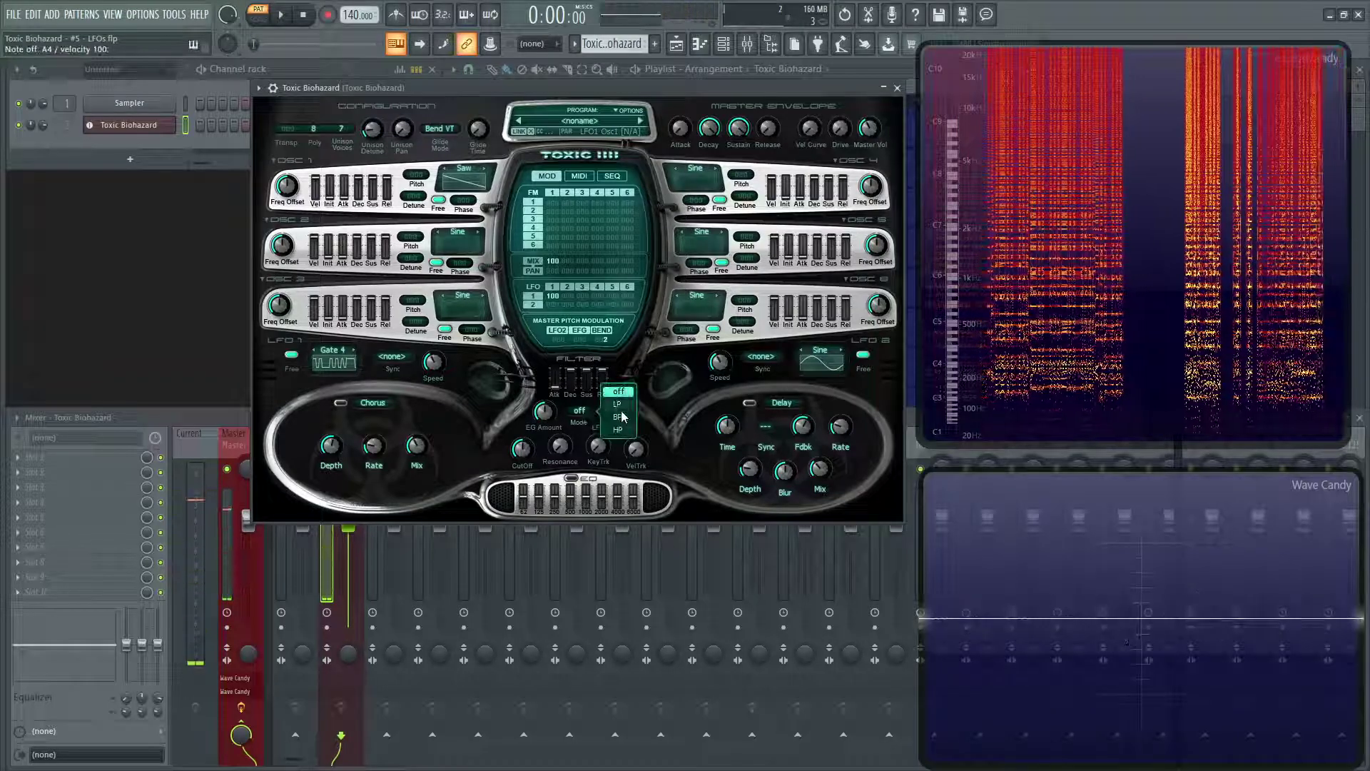
pyautogui.click(618, 414)
pyautogui.press('v')
pyautogui.moveTo(522, 450); pyautogui.dragTo(523, 471)
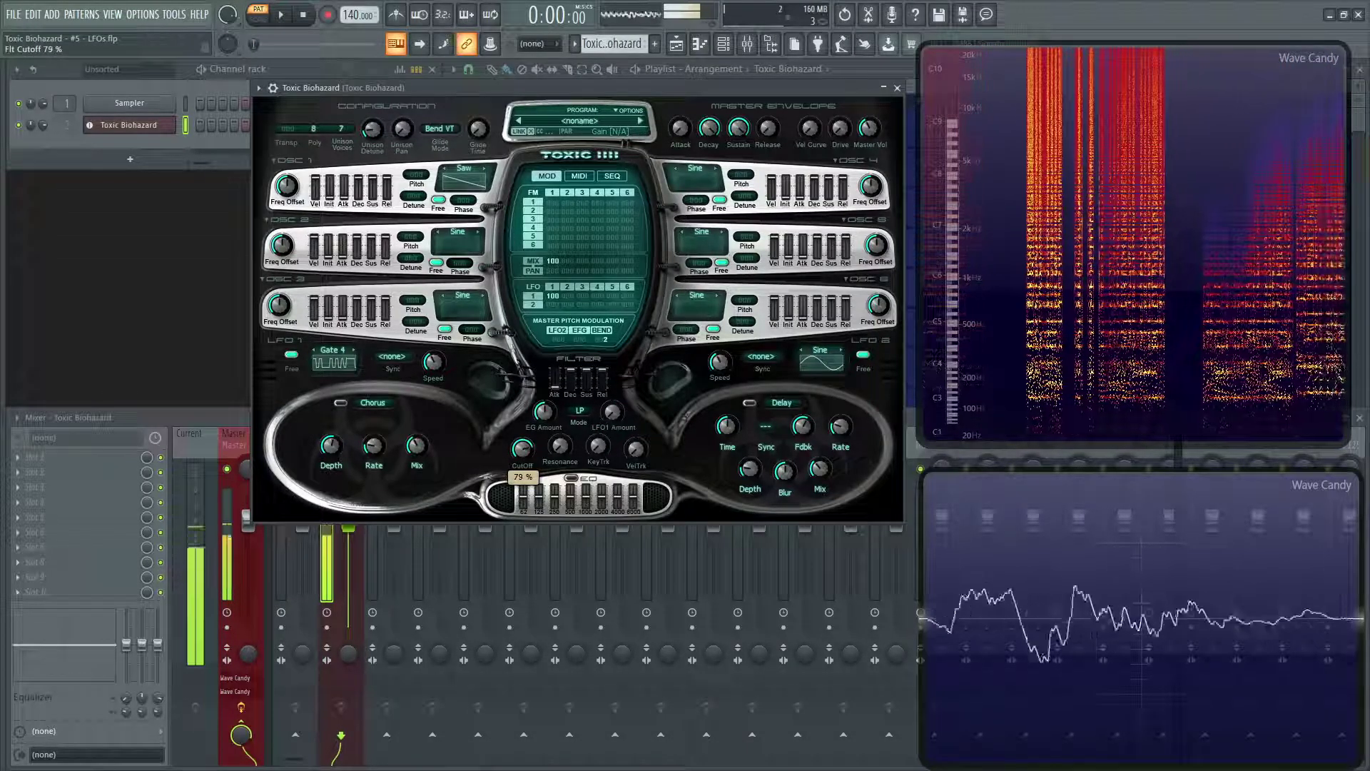
pyautogui.press('n')
pyautogui.press(',')
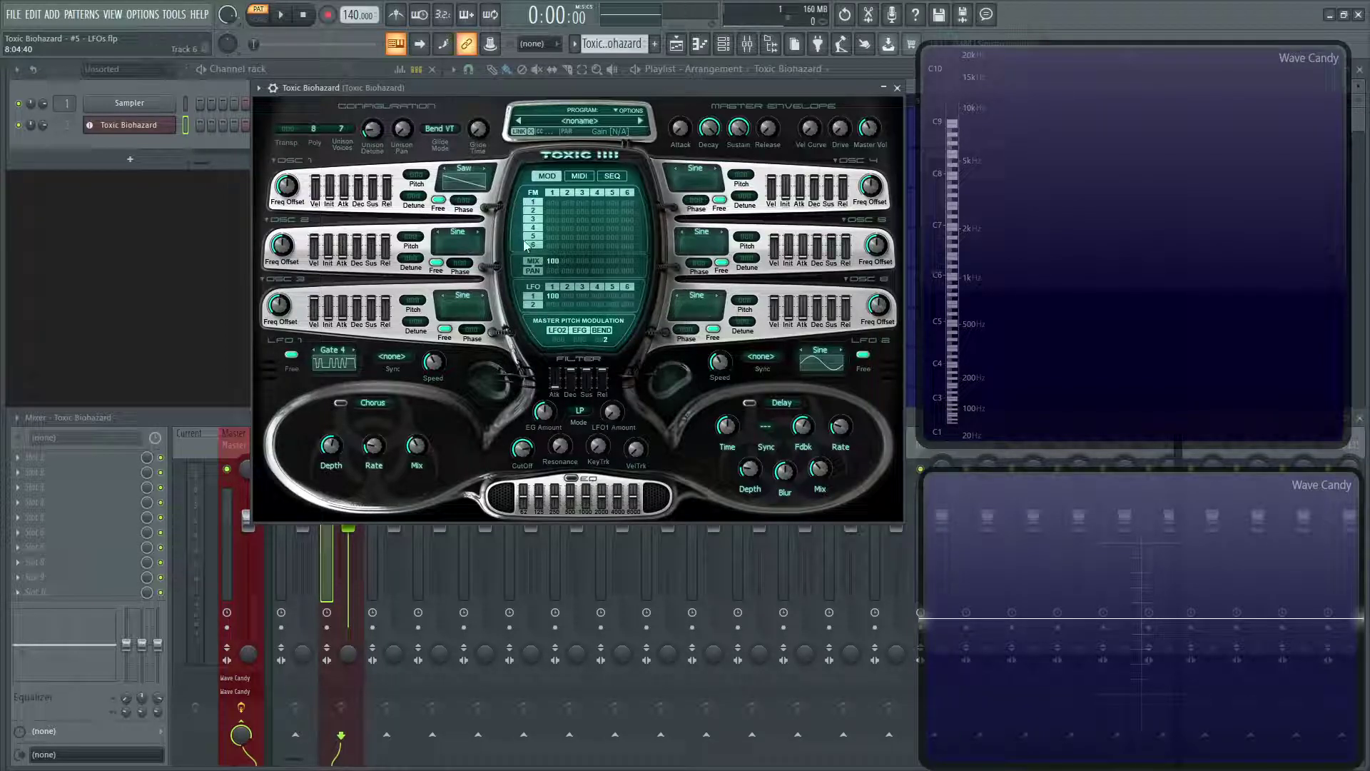
# Step: Step LFO 1's waveform through Gate 5, Gate 6, Gate 7 and Gate 8 while playing test notes
pyautogui.press('n')
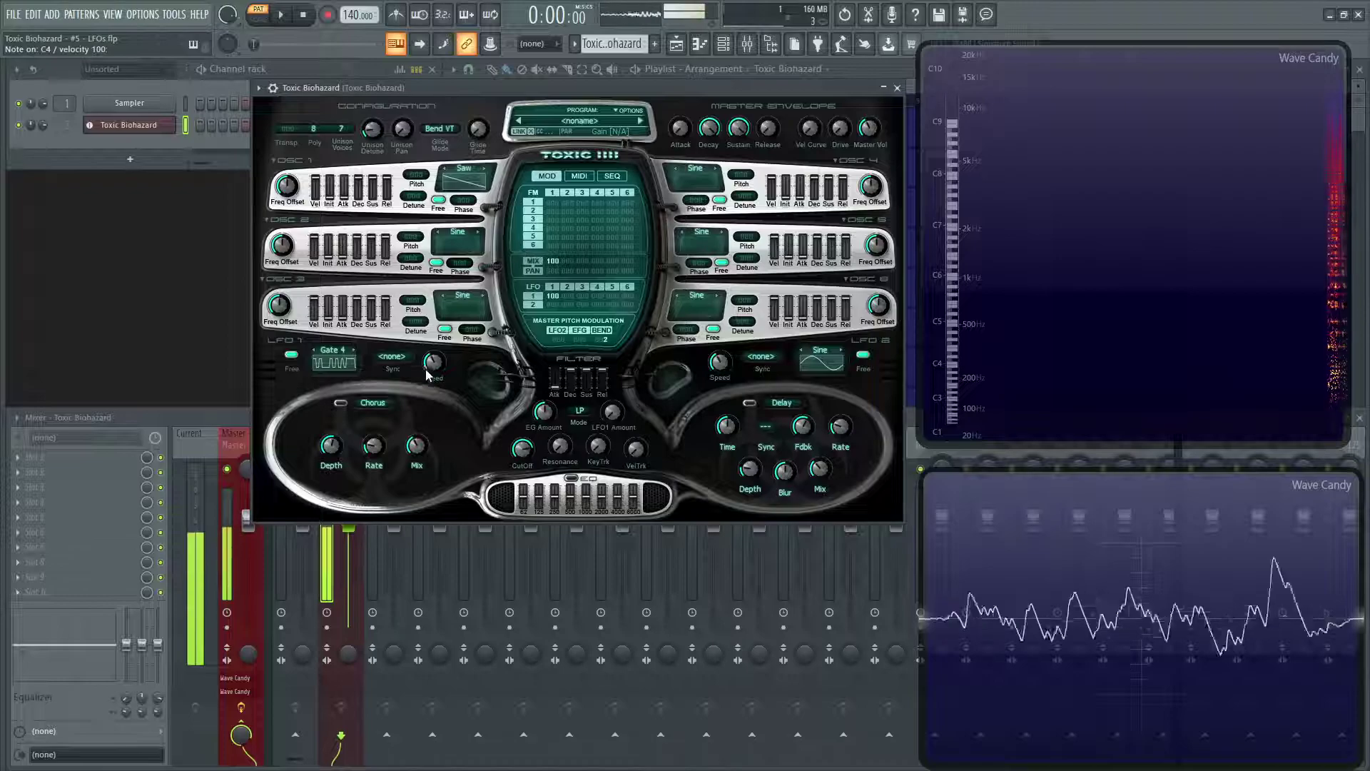
pyautogui.click(353, 350)
pyautogui.press('n')
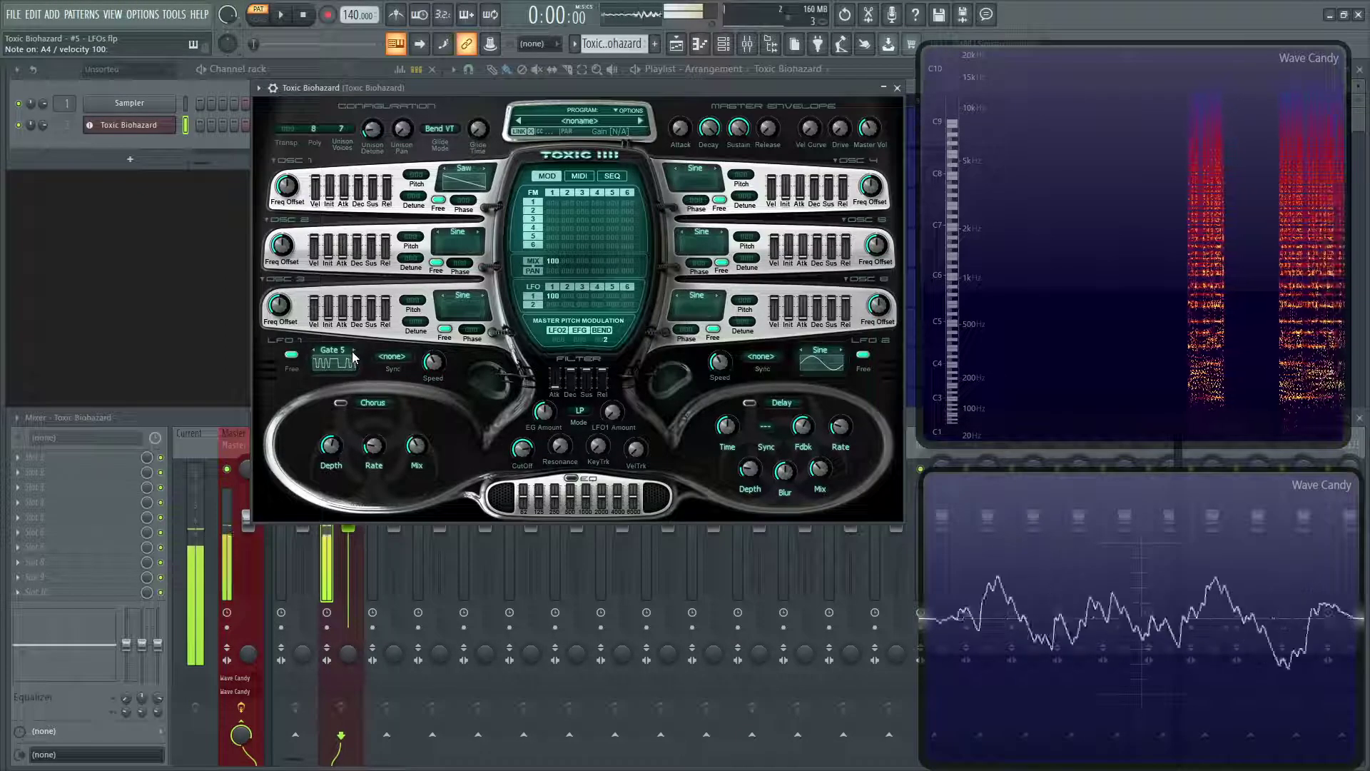
pyautogui.click(354, 351)
pyautogui.click(354, 351)
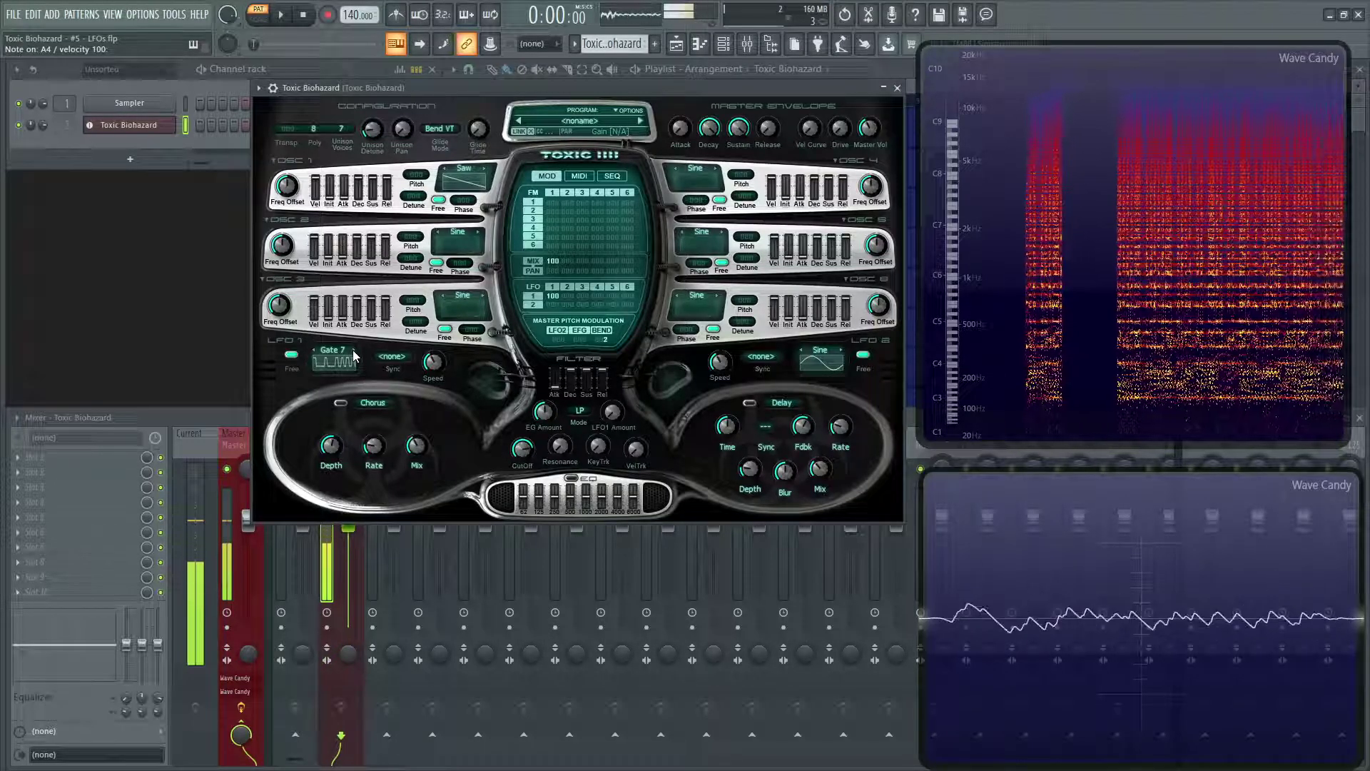
pyautogui.click(354, 354)
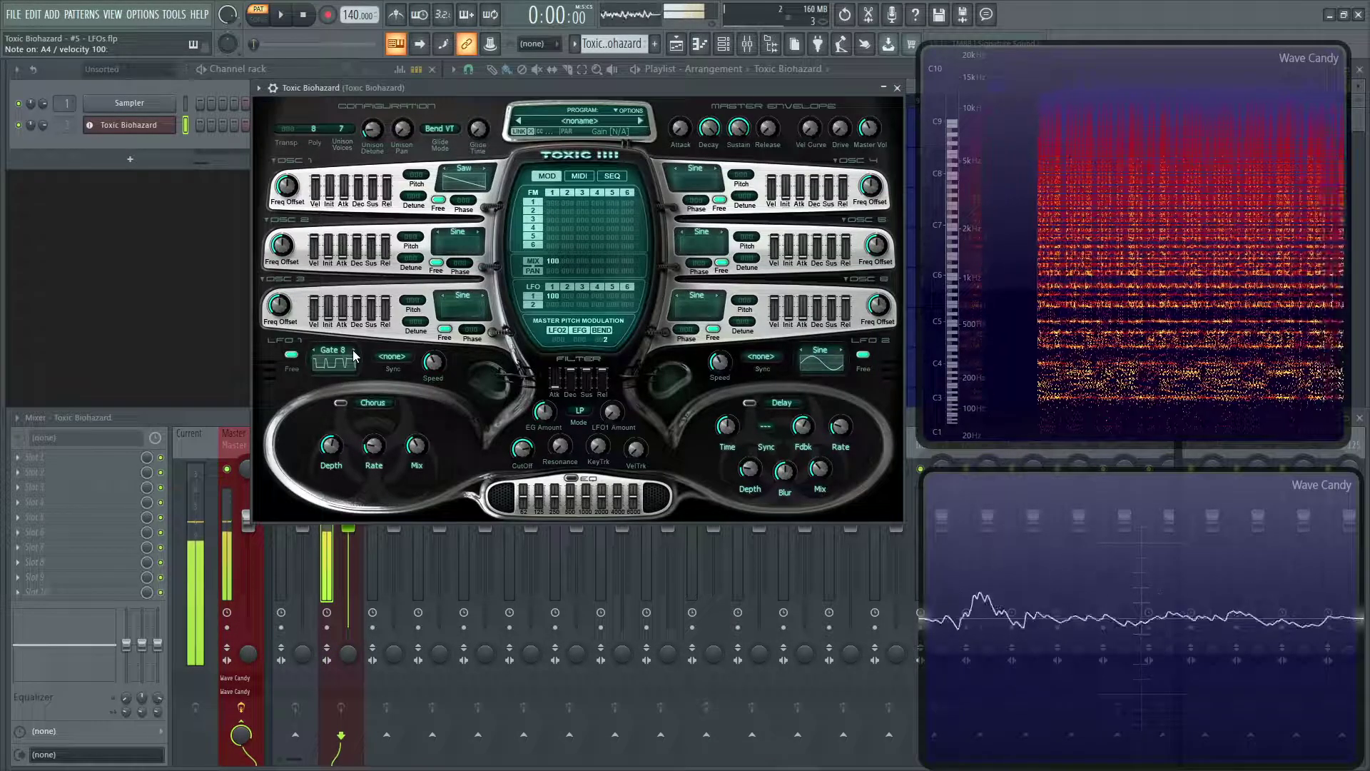
# Step: Set LFO 1's waveform to Square and play several test notes
pyautogui.click(340, 356)
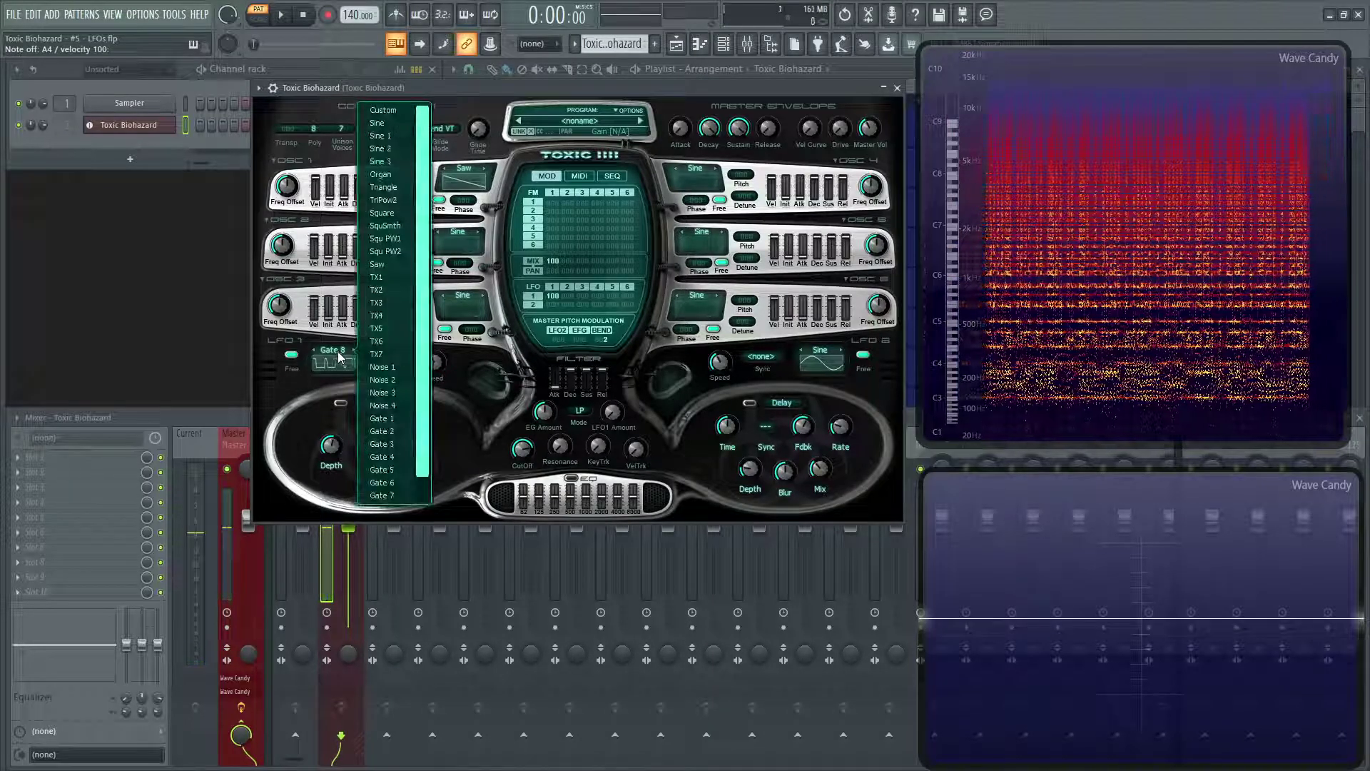
pyautogui.click(394, 214)
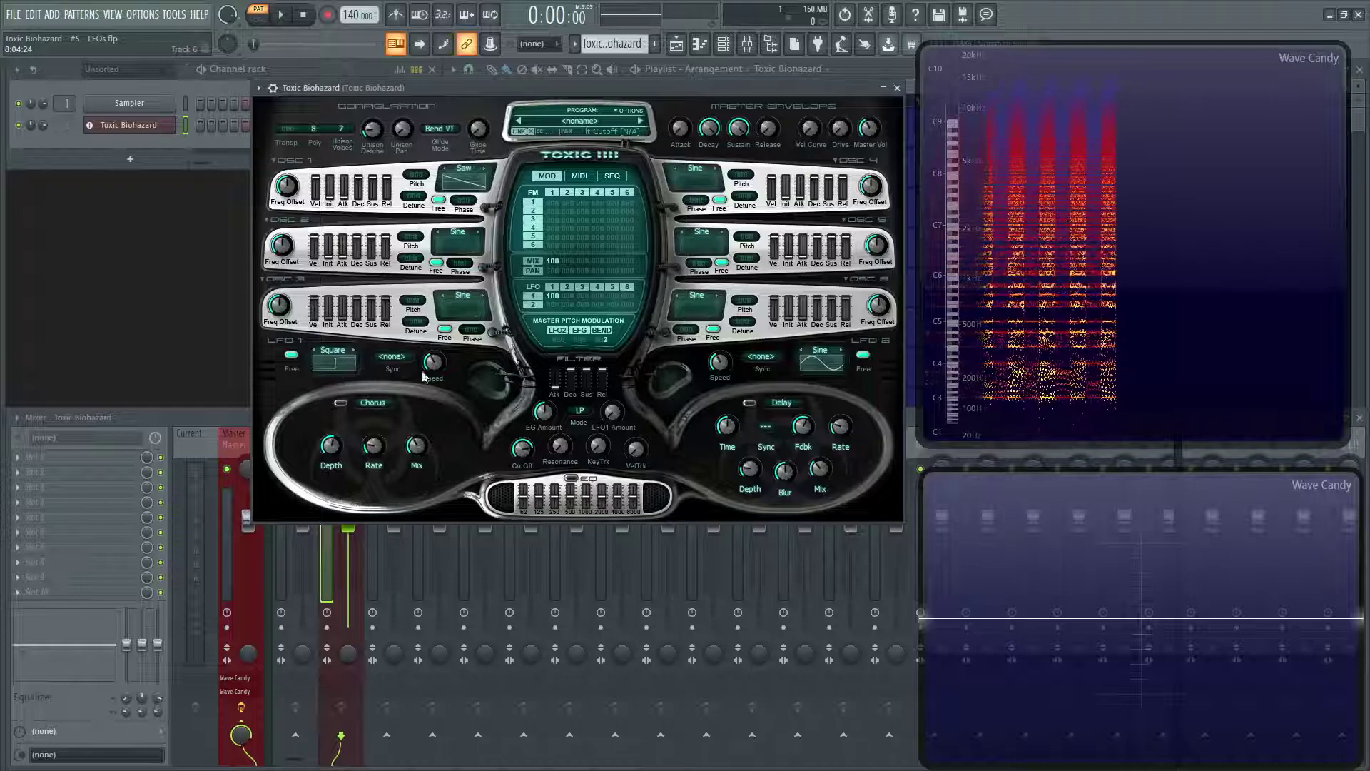
pyautogui.press('n')
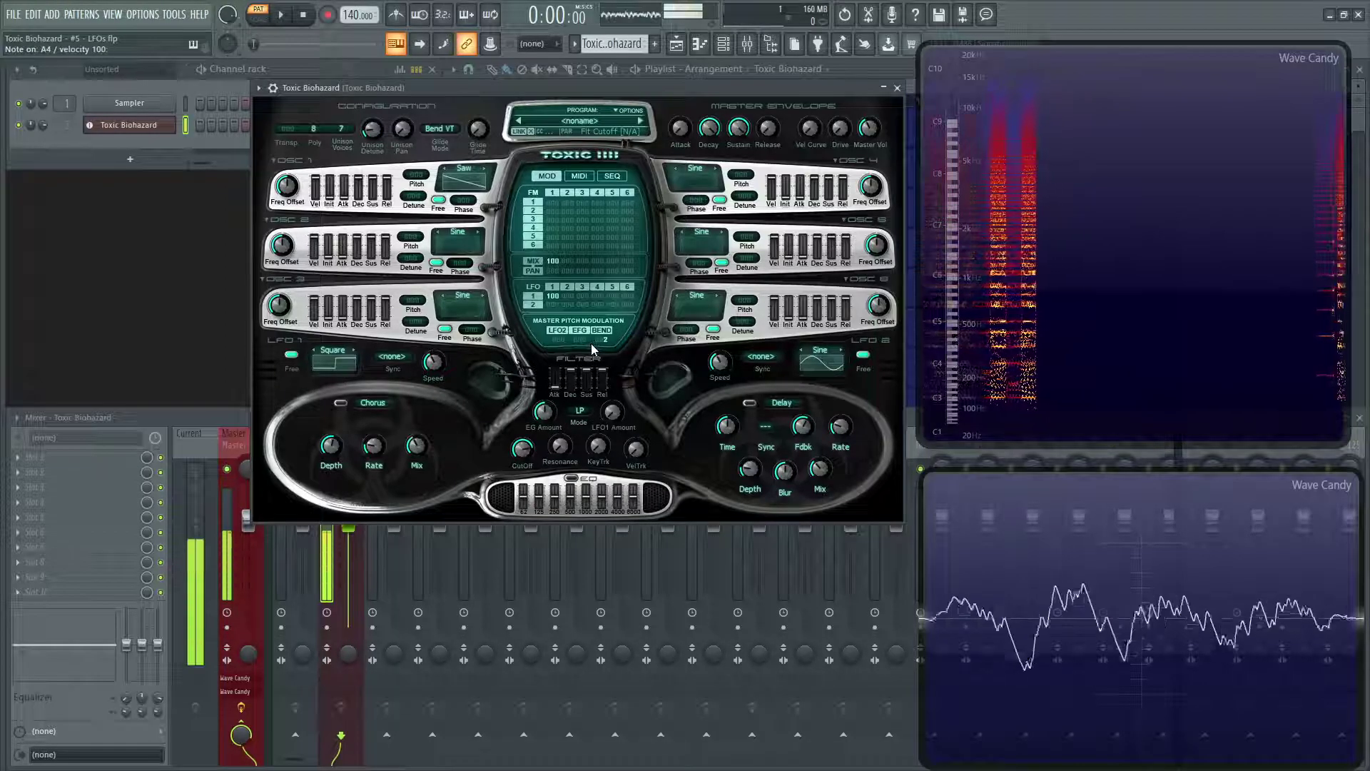
pyautogui.press('x')
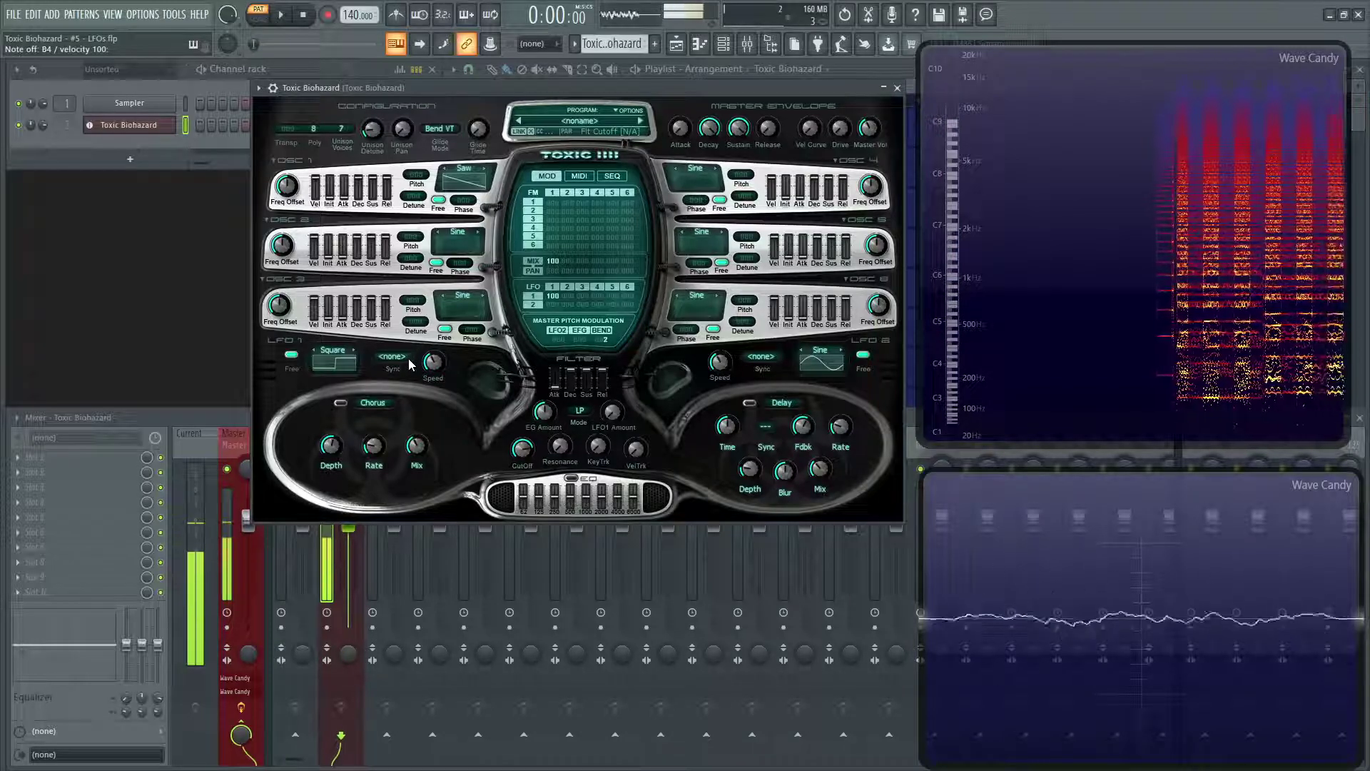
pyautogui.press(',')
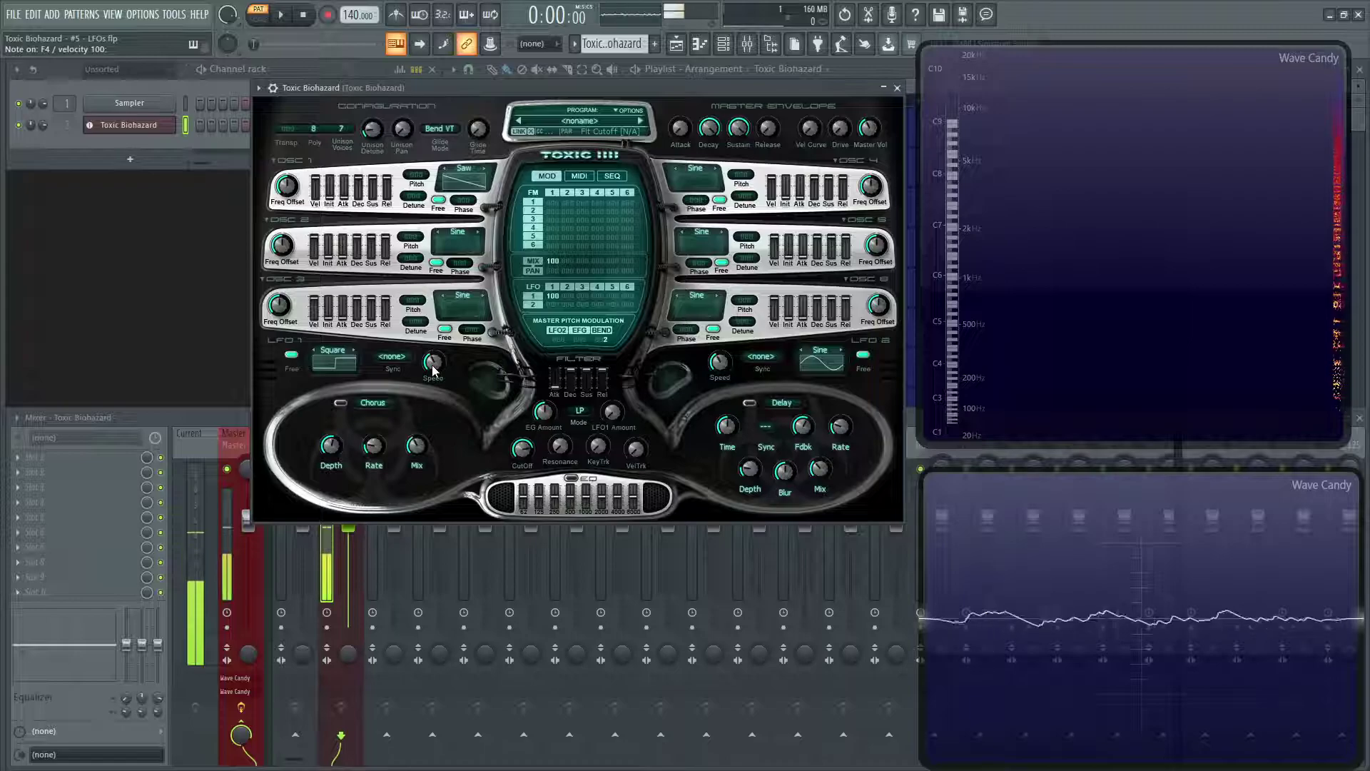
# Step: Vary LFO 1's speed slower and faster, passing through about 7.32 Hz, to hear how the pulsing changes
pyautogui.moveTo(433, 363)
pyautogui.mouseDown()
pyautogui.moveTo(433, 340)
pyautogui.moveTo(434, 371)
pyautogui.mouseUp()
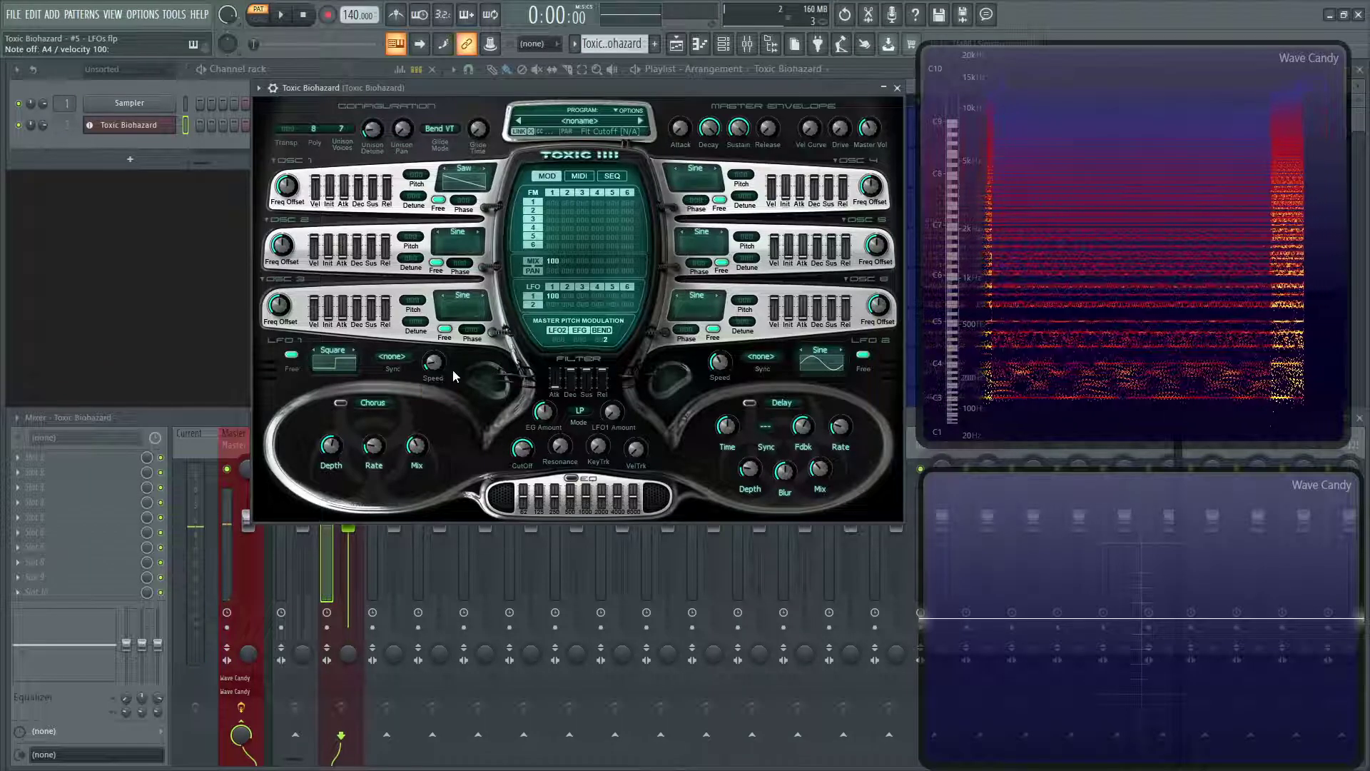
pyautogui.moveTo(430, 367); pyautogui.dragTo(430, 321)
pyautogui.scroll(5, 433, 363)
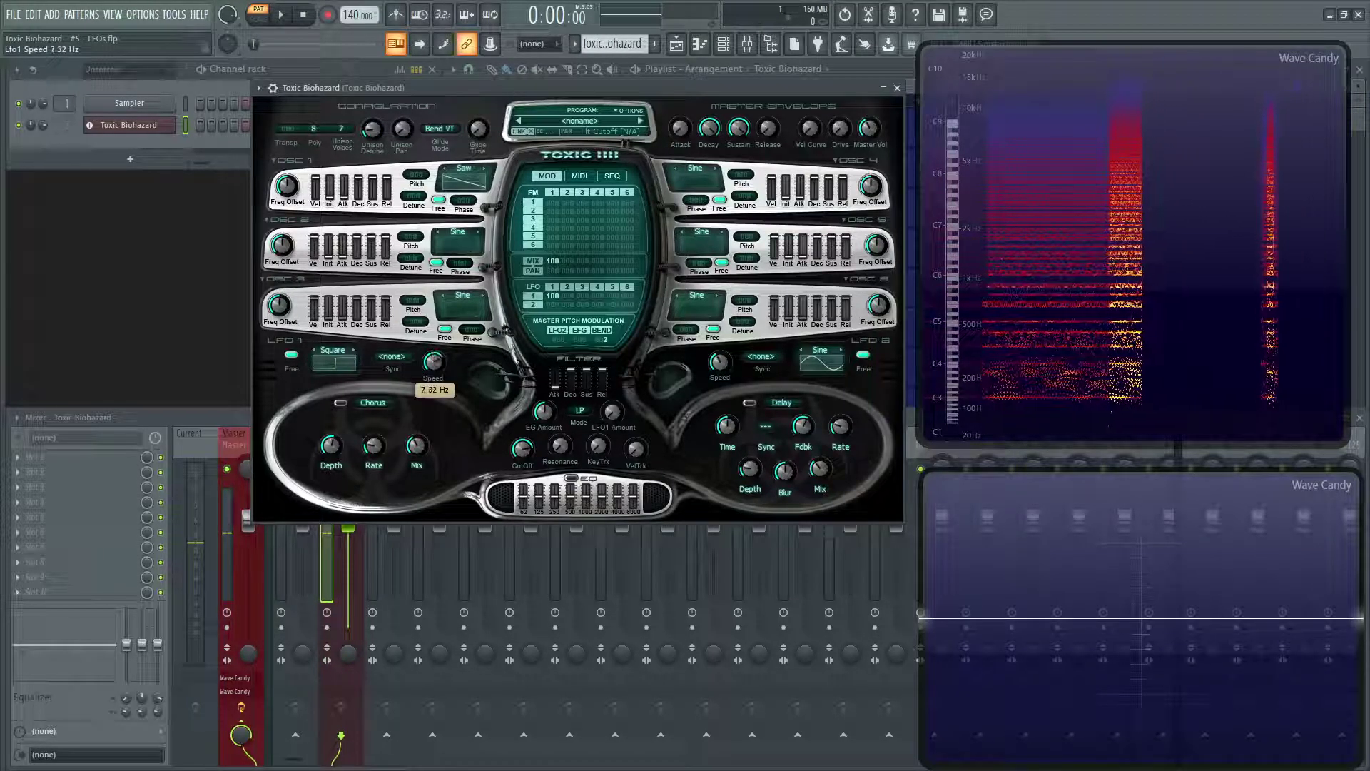
pyautogui.scroll(-5, 432, 362)
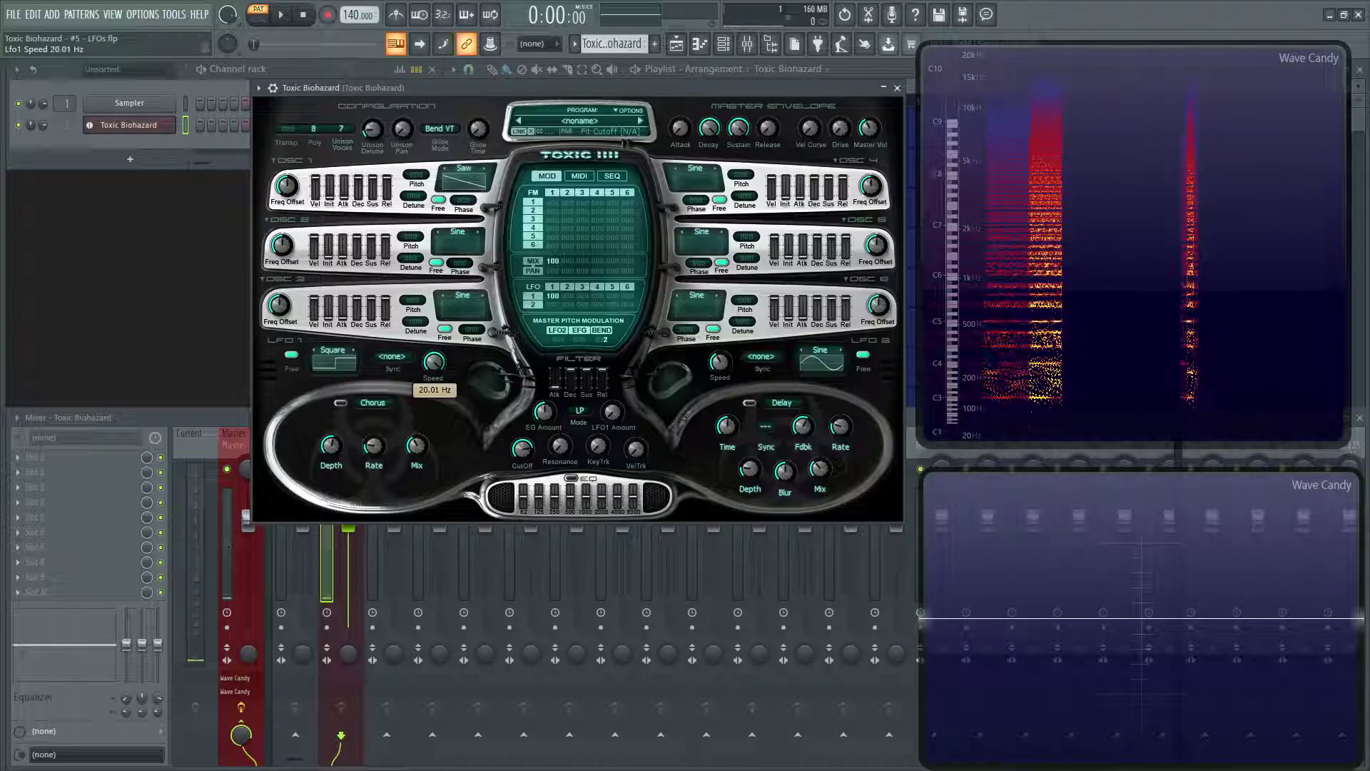
# Step: Sync LFO 1 to 1/4 and play a test note
pyautogui.click(392, 357)
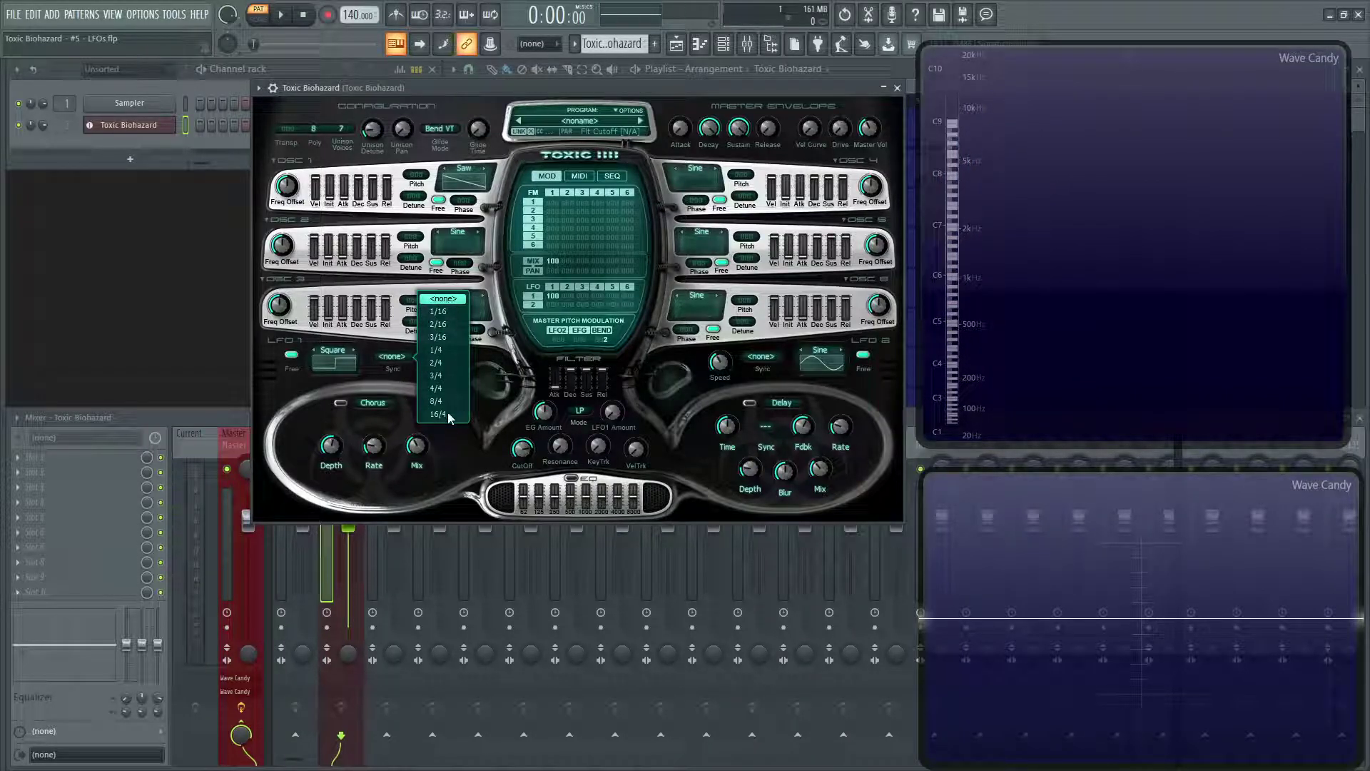
pyautogui.click(436, 350)
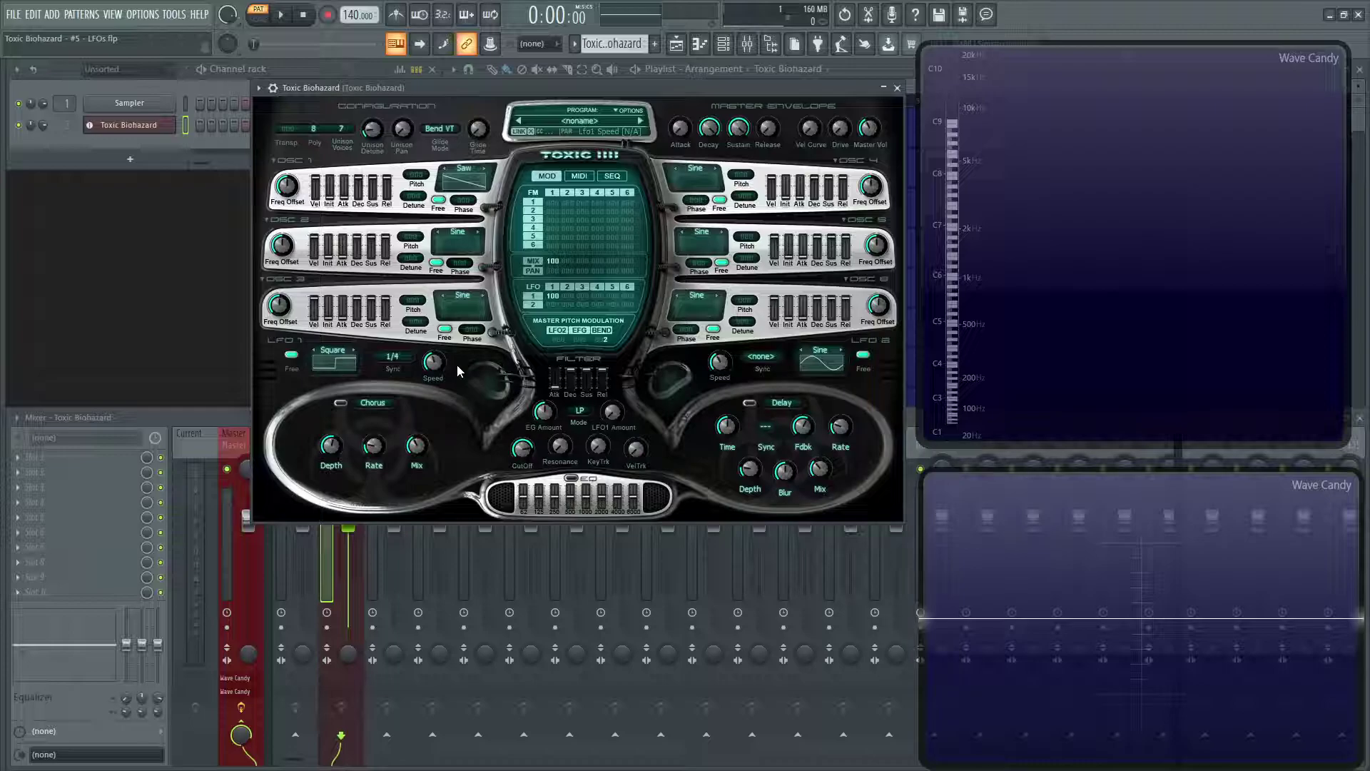
pyautogui.press('z')
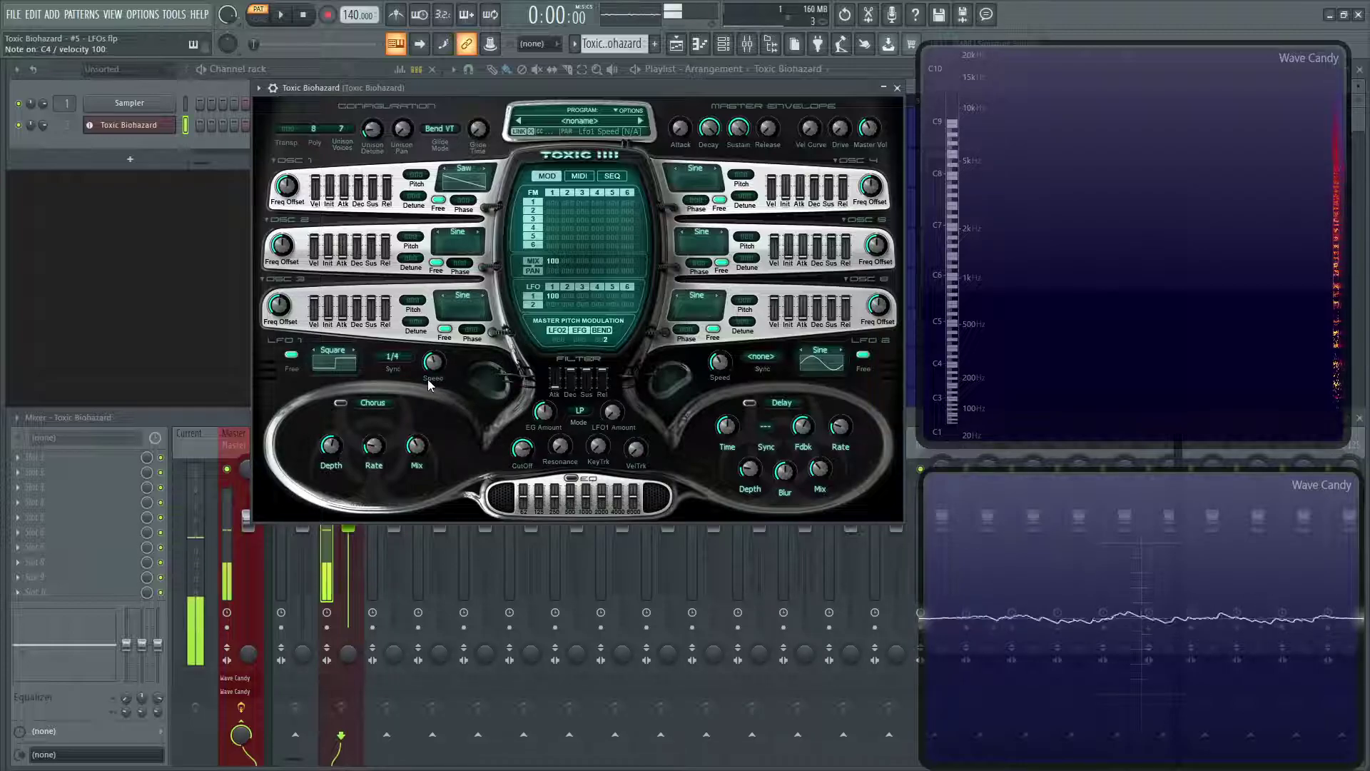
# Step: Switch LFO 1's sync through 2/4, 3/4, 4/4 and 8/4 while the note plays
pyautogui.click(395, 358)
pyautogui.click(442, 363)
pyautogui.click(397, 360)
pyautogui.click(428, 389)
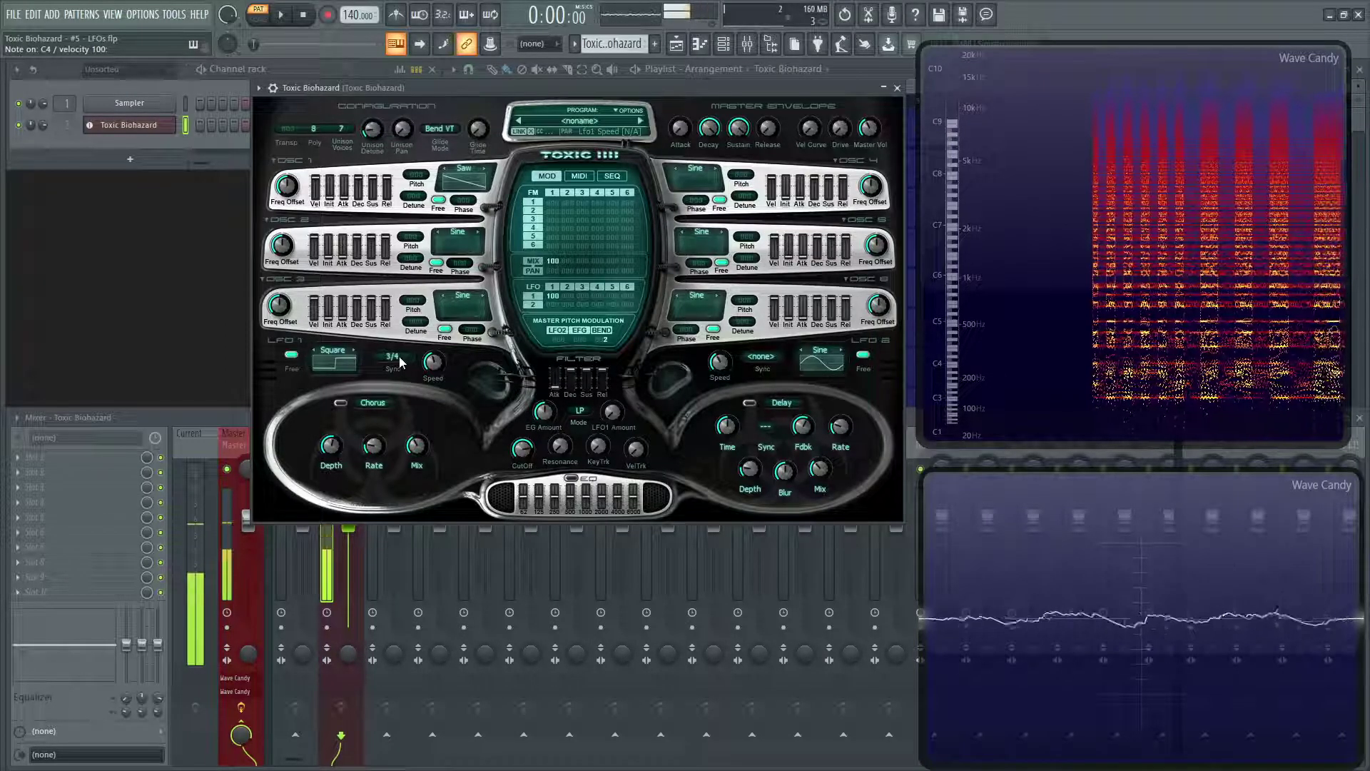
pyautogui.click(400, 362)
pyautogui.click(461, 400)
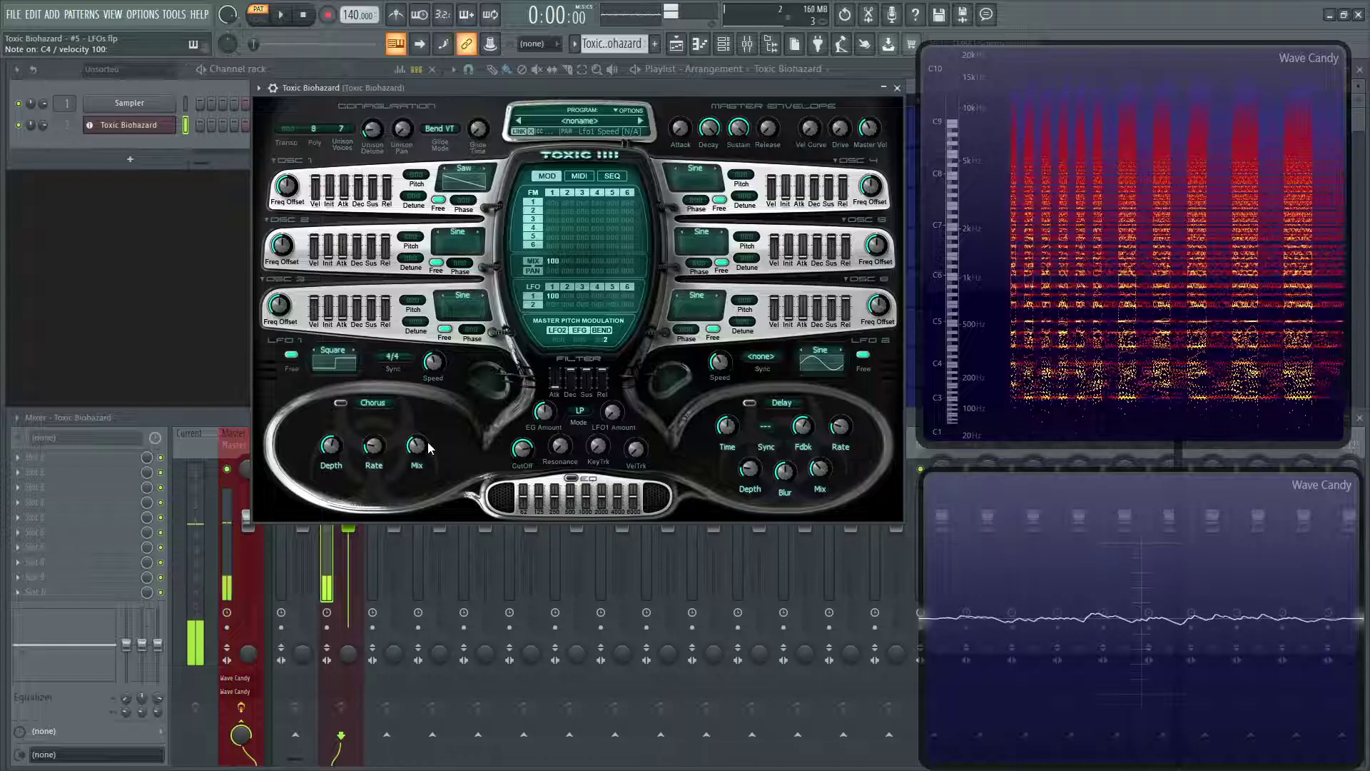
pyautogui.click(393, 358)
pyautogui.click(437, 408)
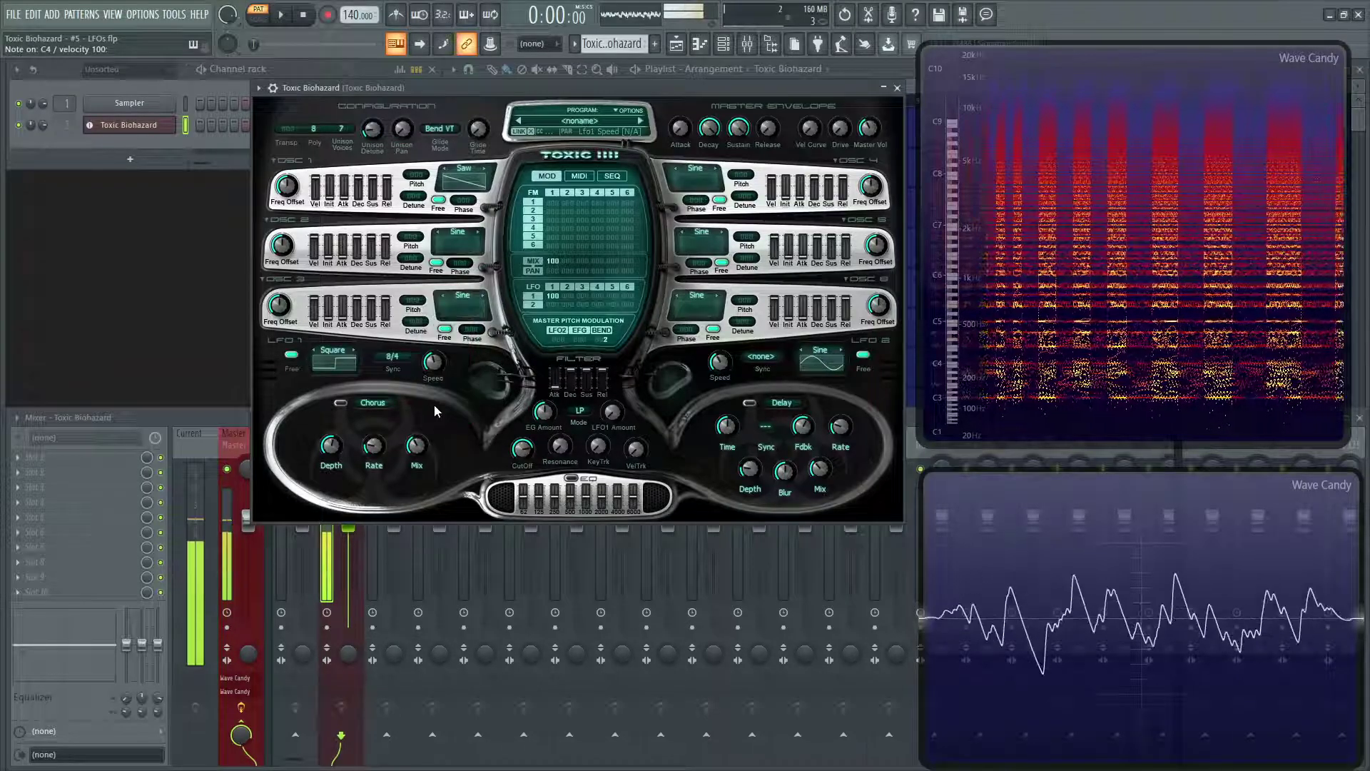
# Step: Switch LFO 1's sync to 3/16, 2/16 and finally 1/16 while playing test notes
pyautogui.click(394, 358)
pyautogui.click(449, 338)
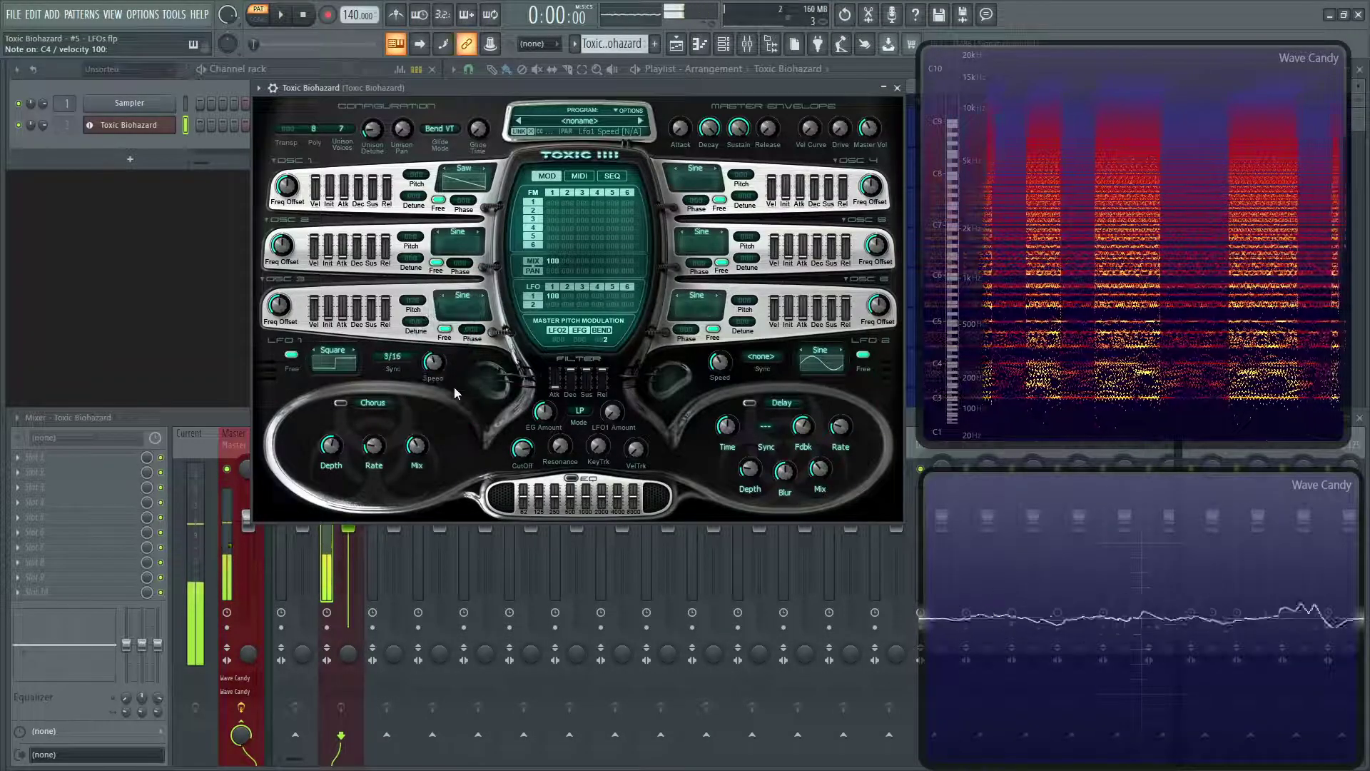
pyautogui.click(398, 363)
pyautogui.click(436, 324)
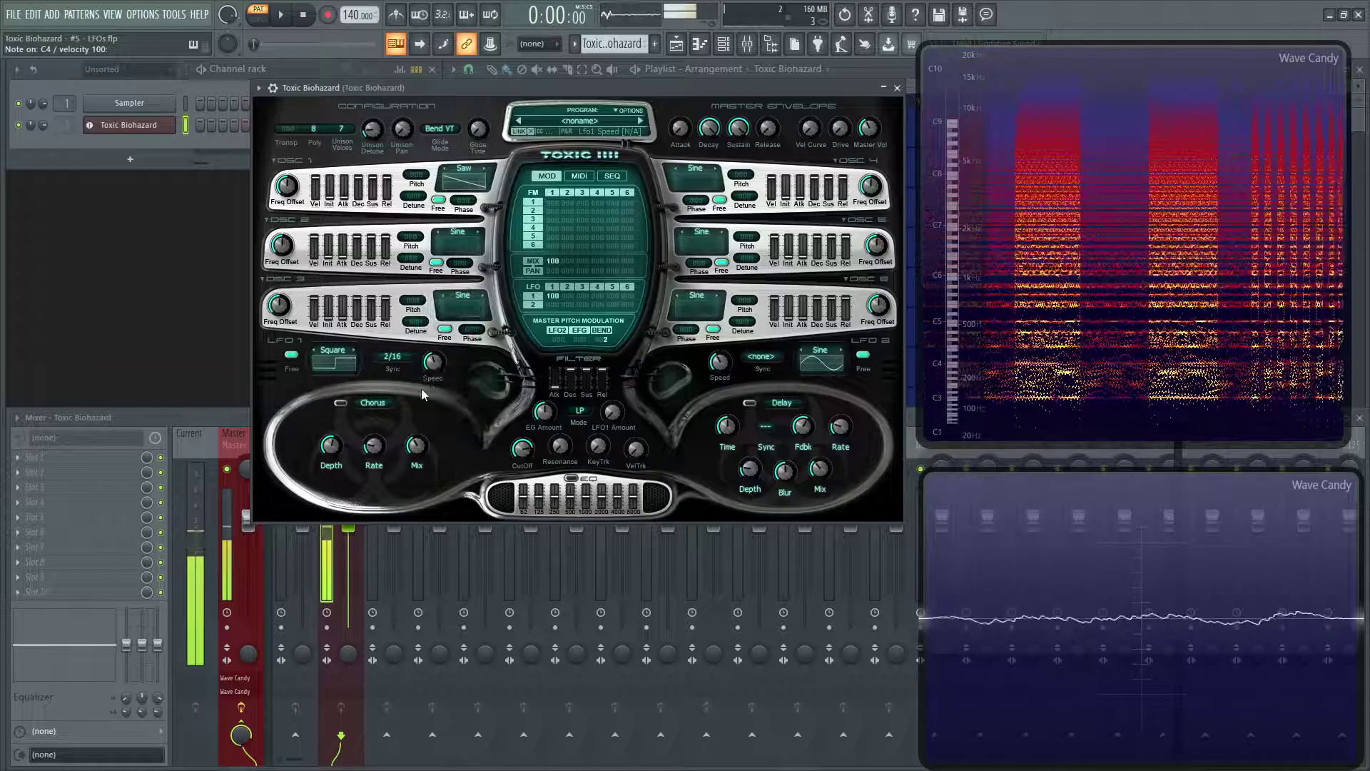
pyautogui.click(397, 363)
pyautogui.click(436, 311)
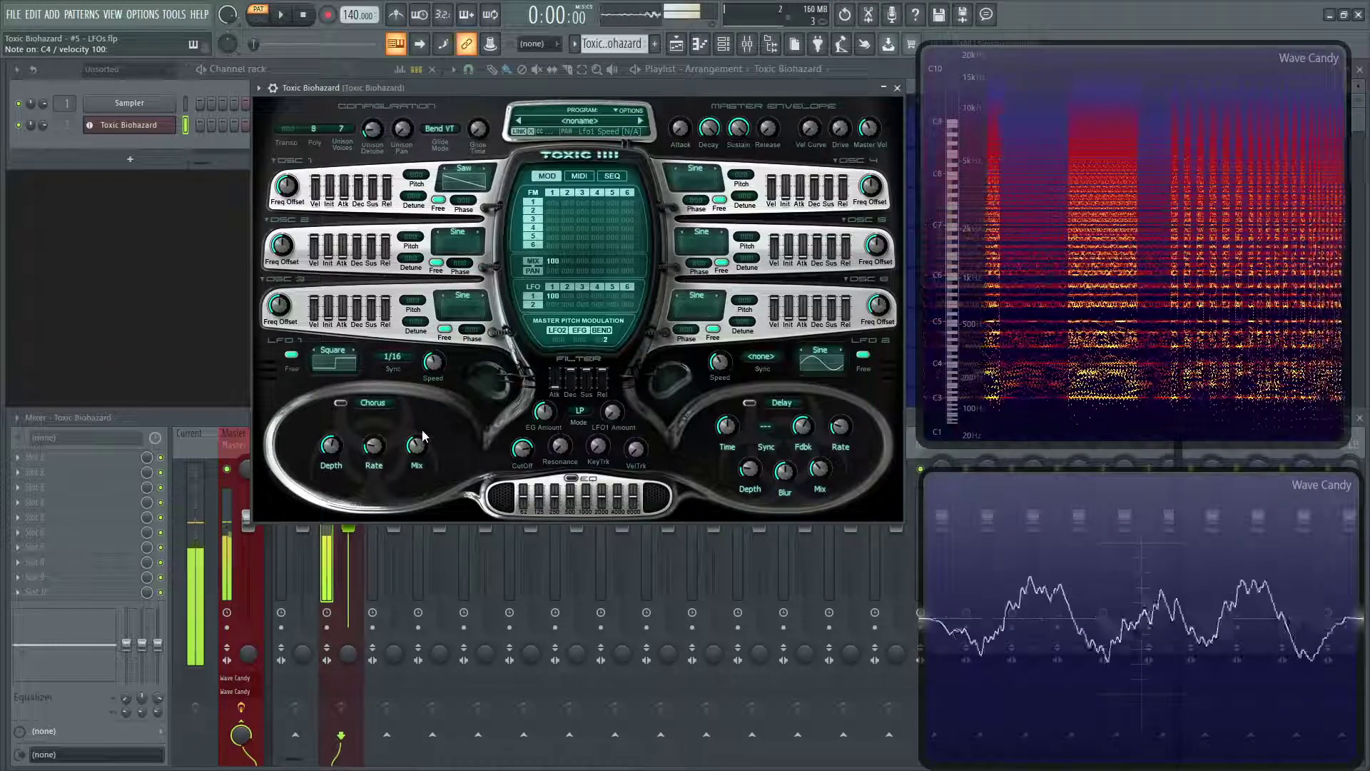
pyautogui.press('x')
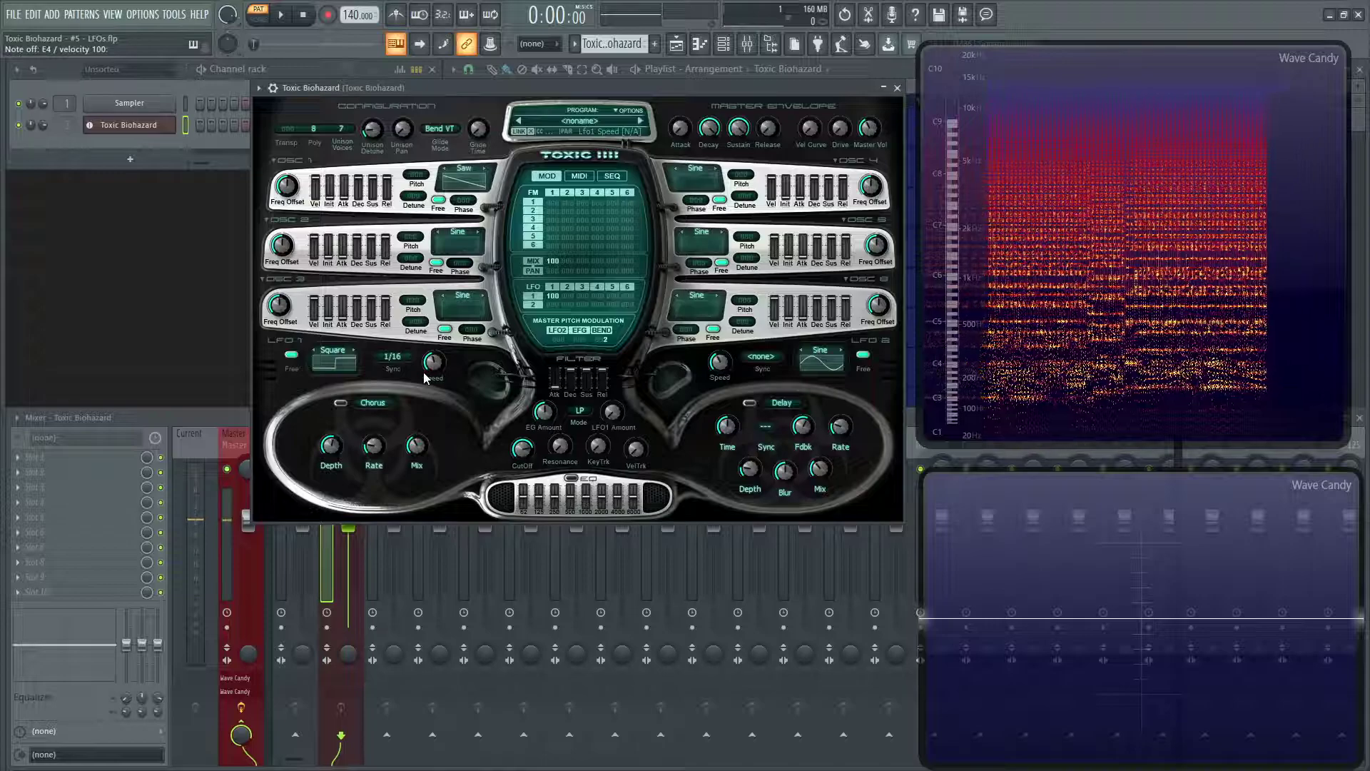
# Step: Toggle LFO 1's Free mode off and on, leave it off and play test notes
pyautogui.click(290, 355)
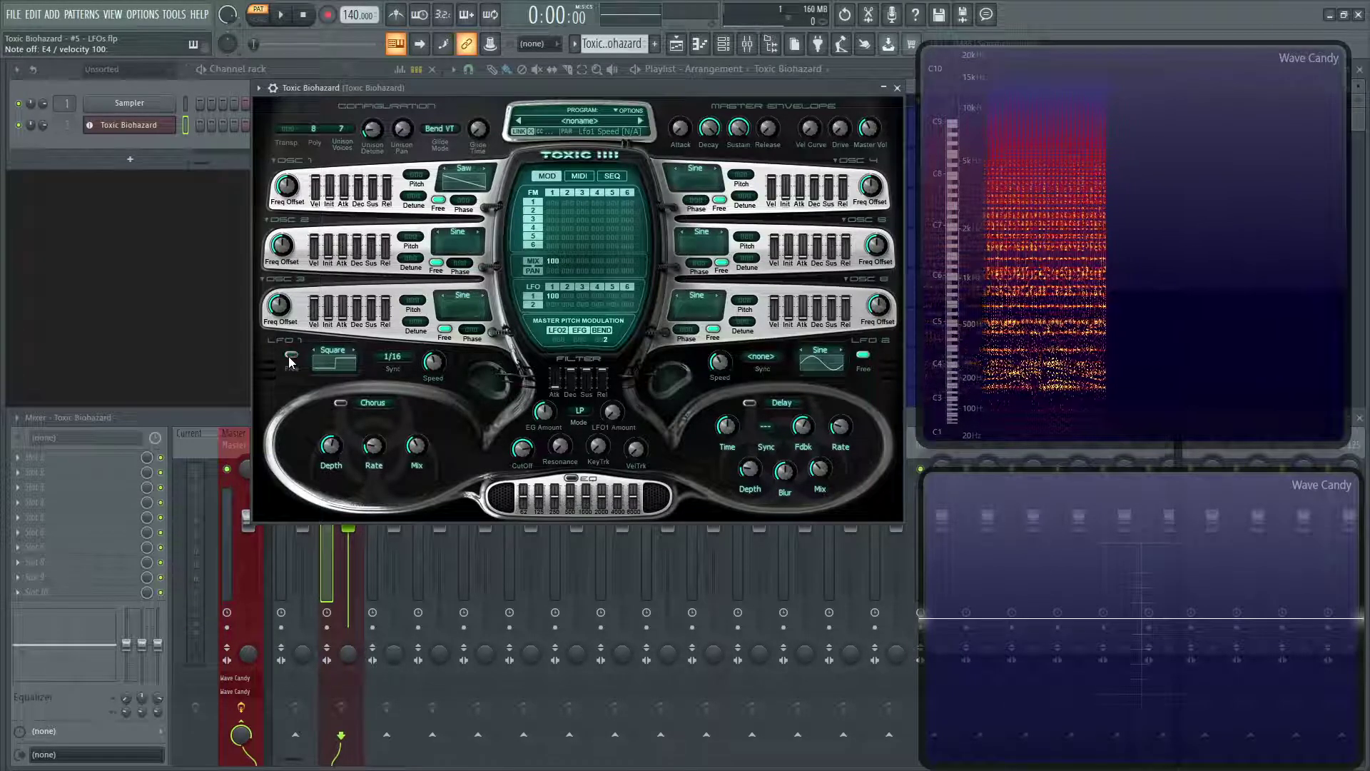
pyautogui.click(291, 355)
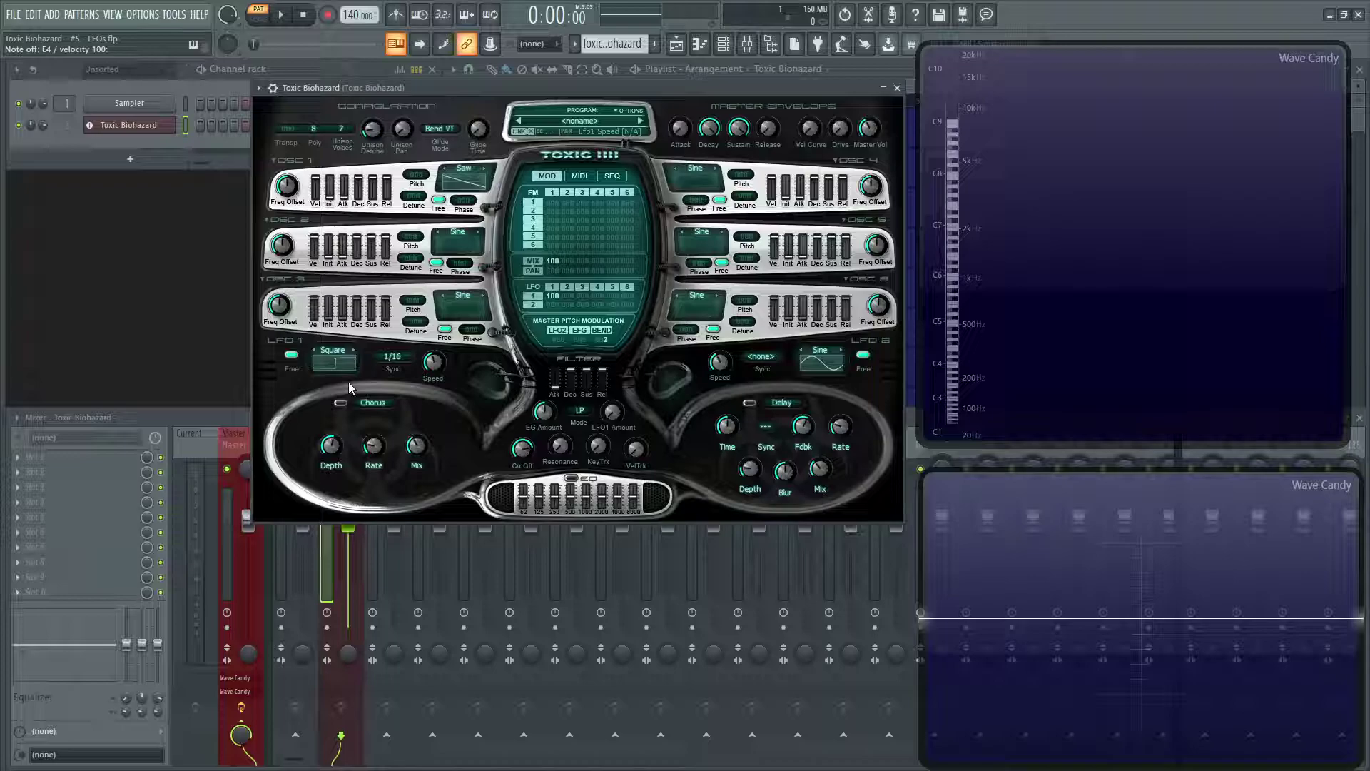
pyautogui.click(292, 356)
pyautogui.press('c')
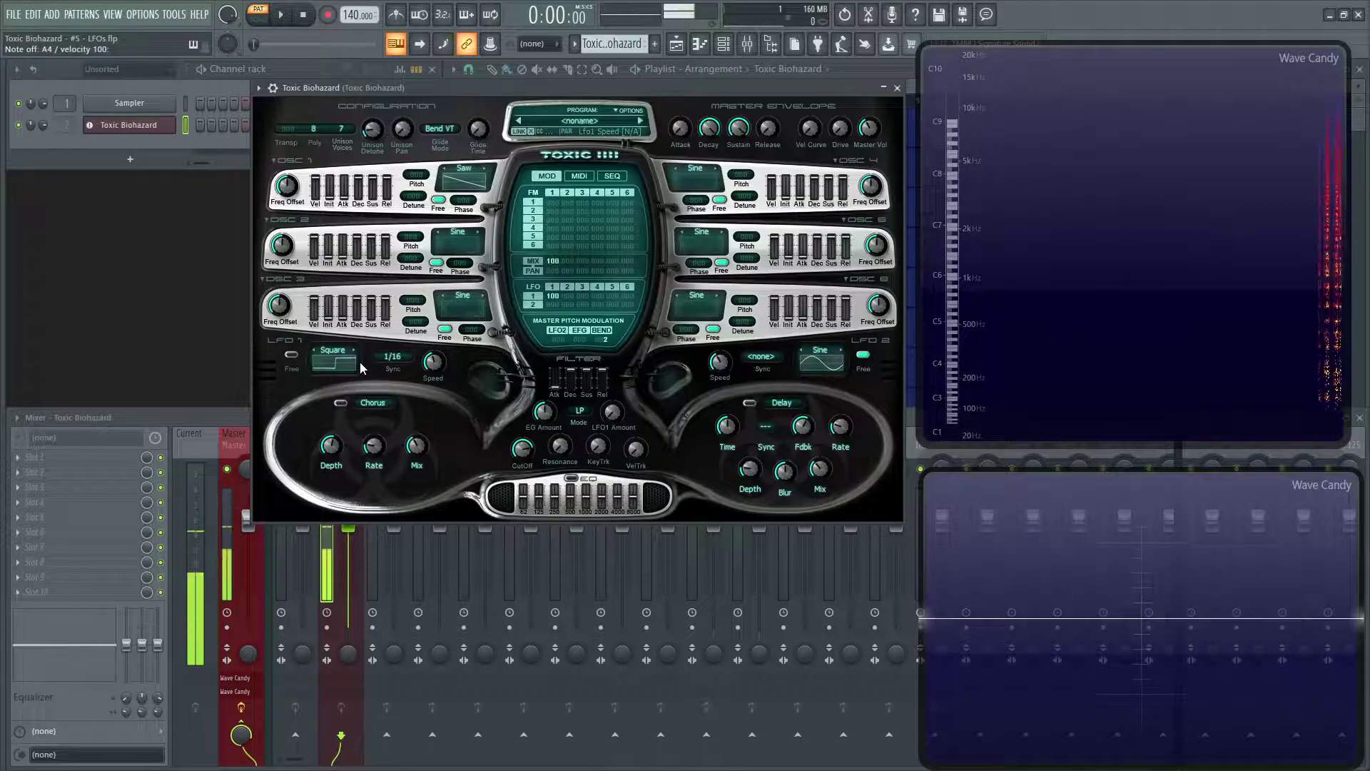
pyautogui.press('x')
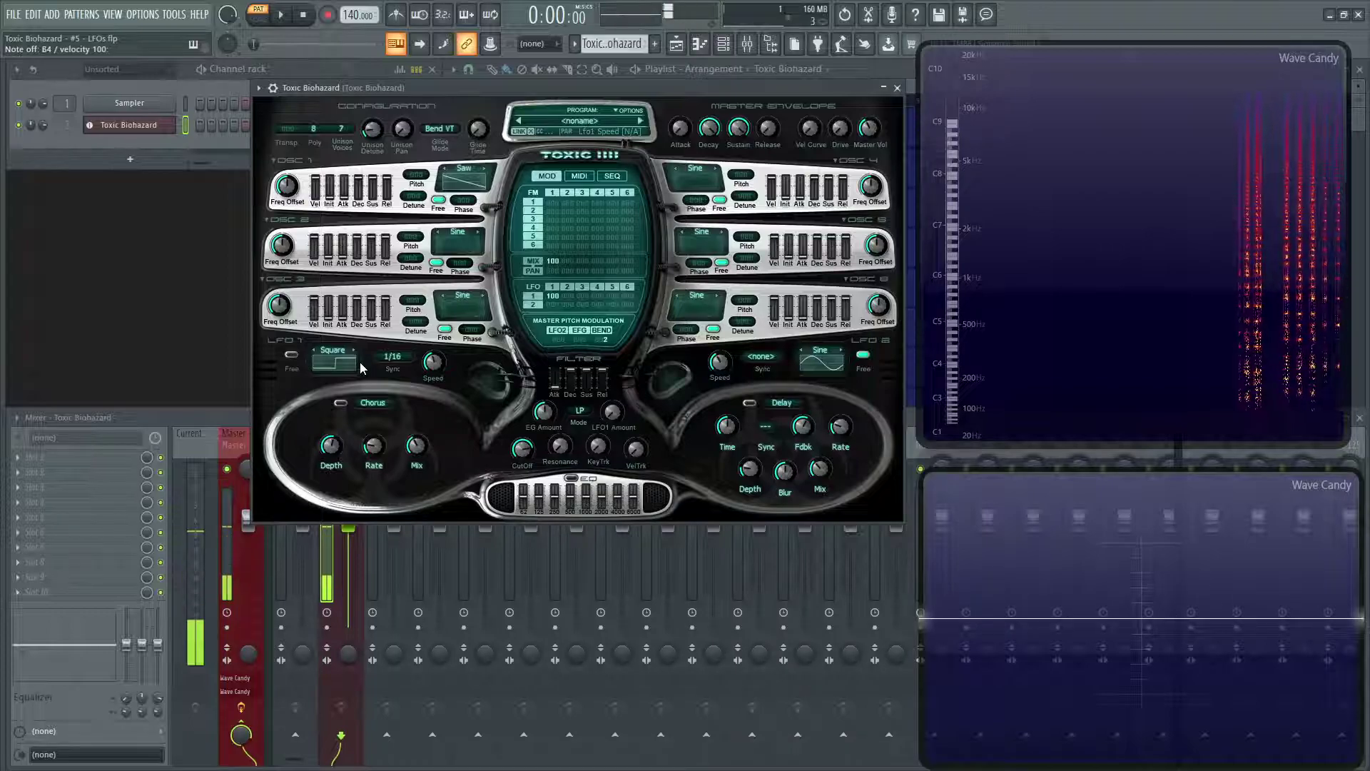
# Step: Change LFO 1's waveform from Square to Sine and switch its Free mode back on
pyautogui.click(359, 362)
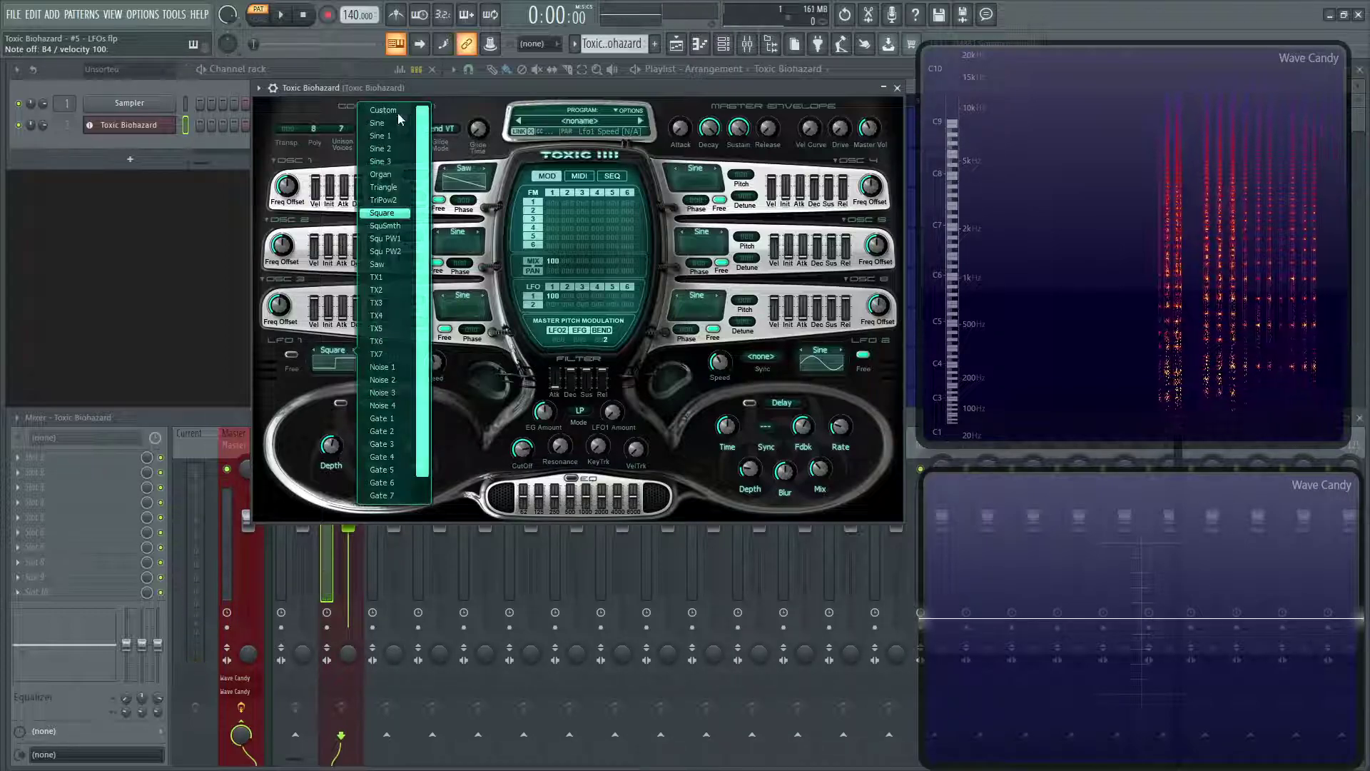
pyautogui.click(396, 317)
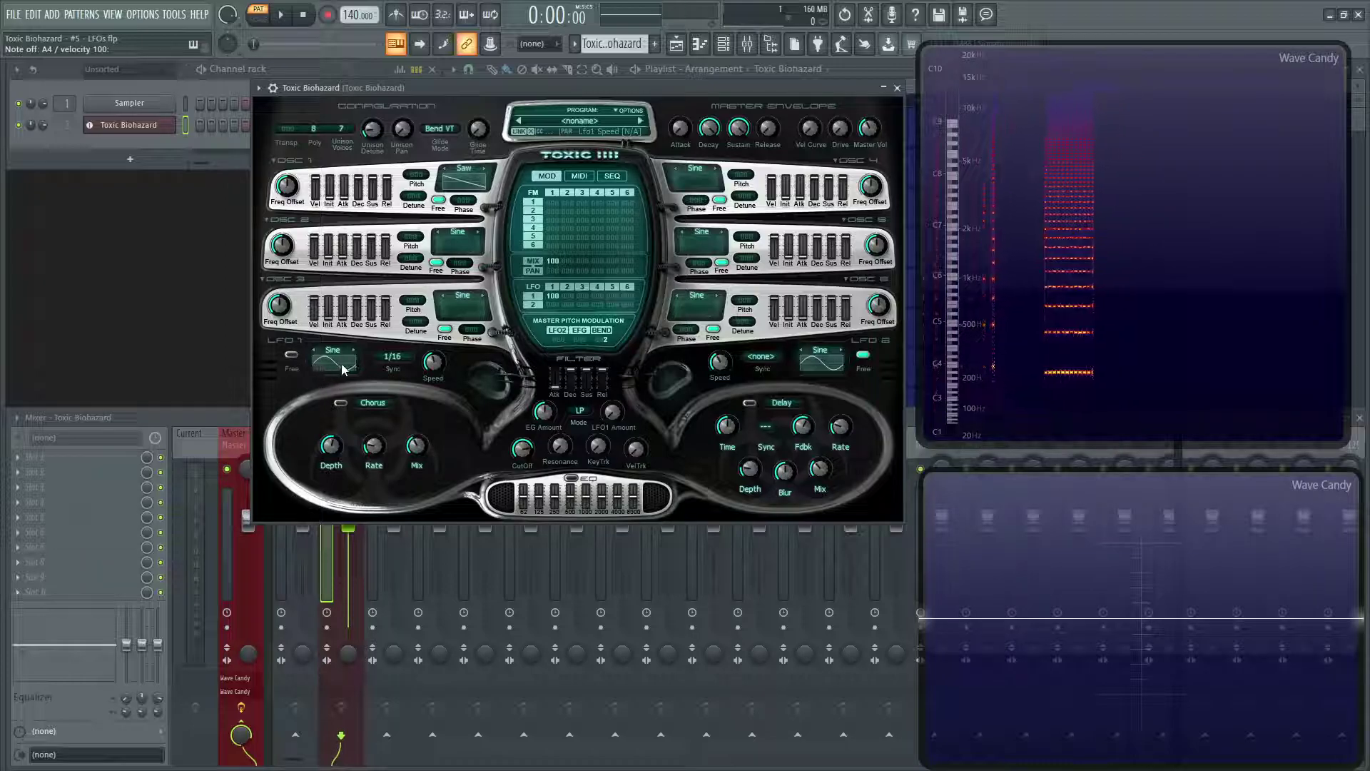
pyautogui.click(291, 354)
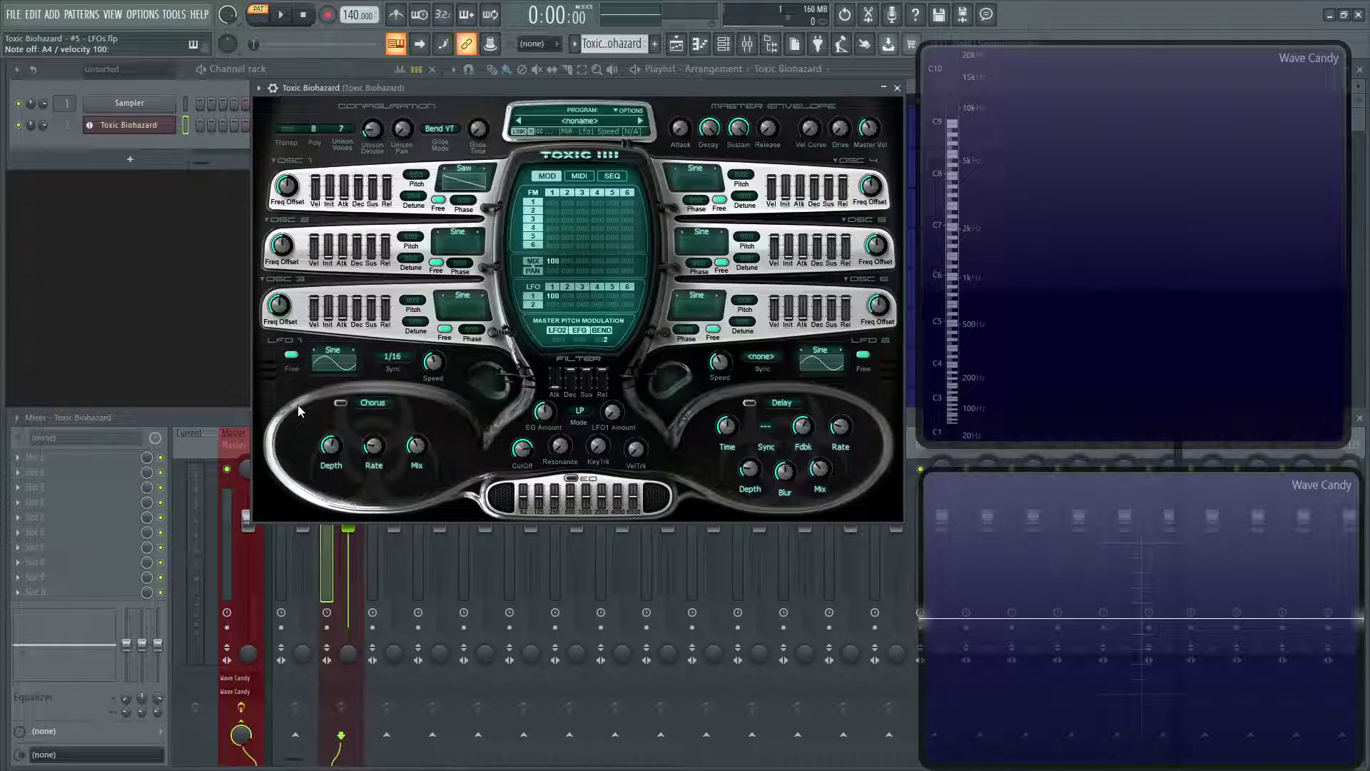
# Step: Toggle LFO 1's Free mode once more and reset the patch to its default settings
pyautogui.click(290, 356)
pyautogui.click(292, 363)
pyautogui.click(631, 110)
pyautogui.click(696, 289)
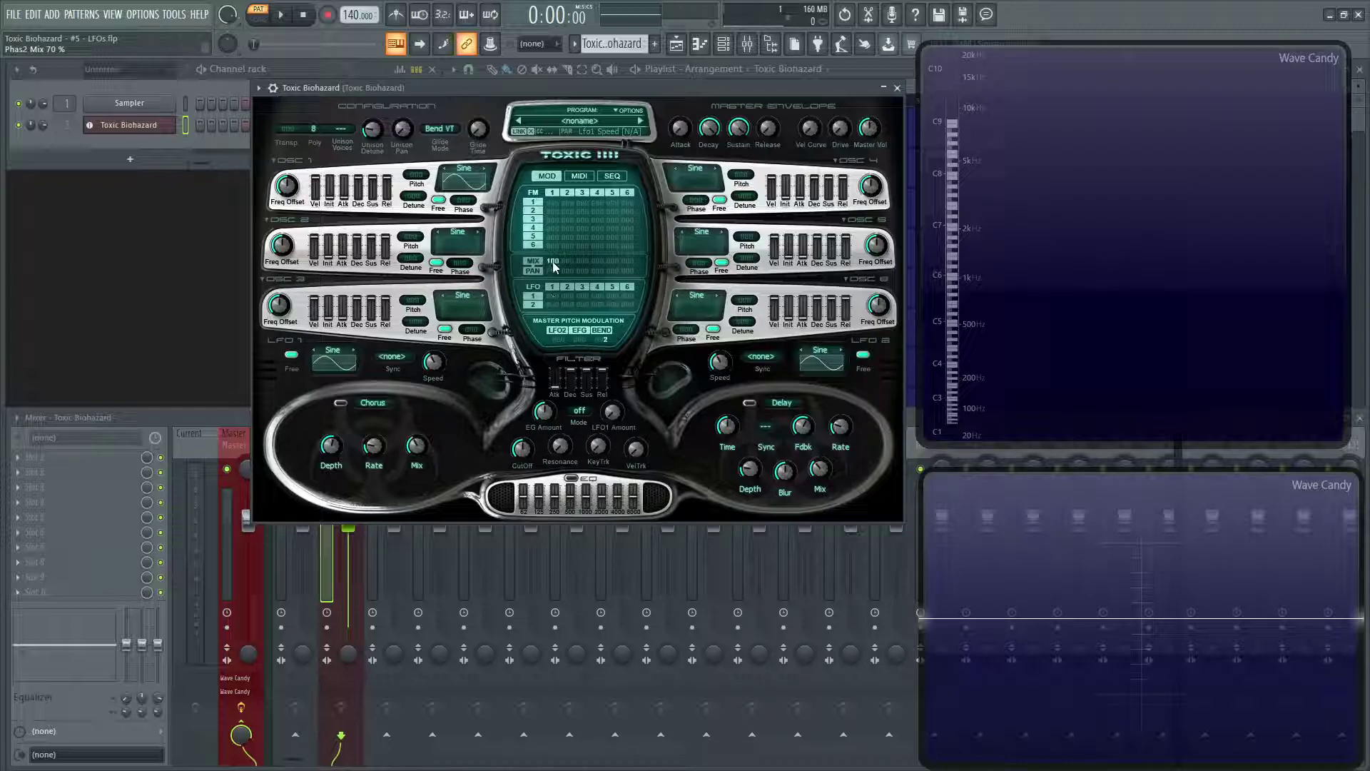
# Step: Route LFO 1 to oscillator 1 at 100% and set oscillator 1's waveform to Saw
pyautogui.moveTo(554, 296); pyautogui.dragTo(554, 275)
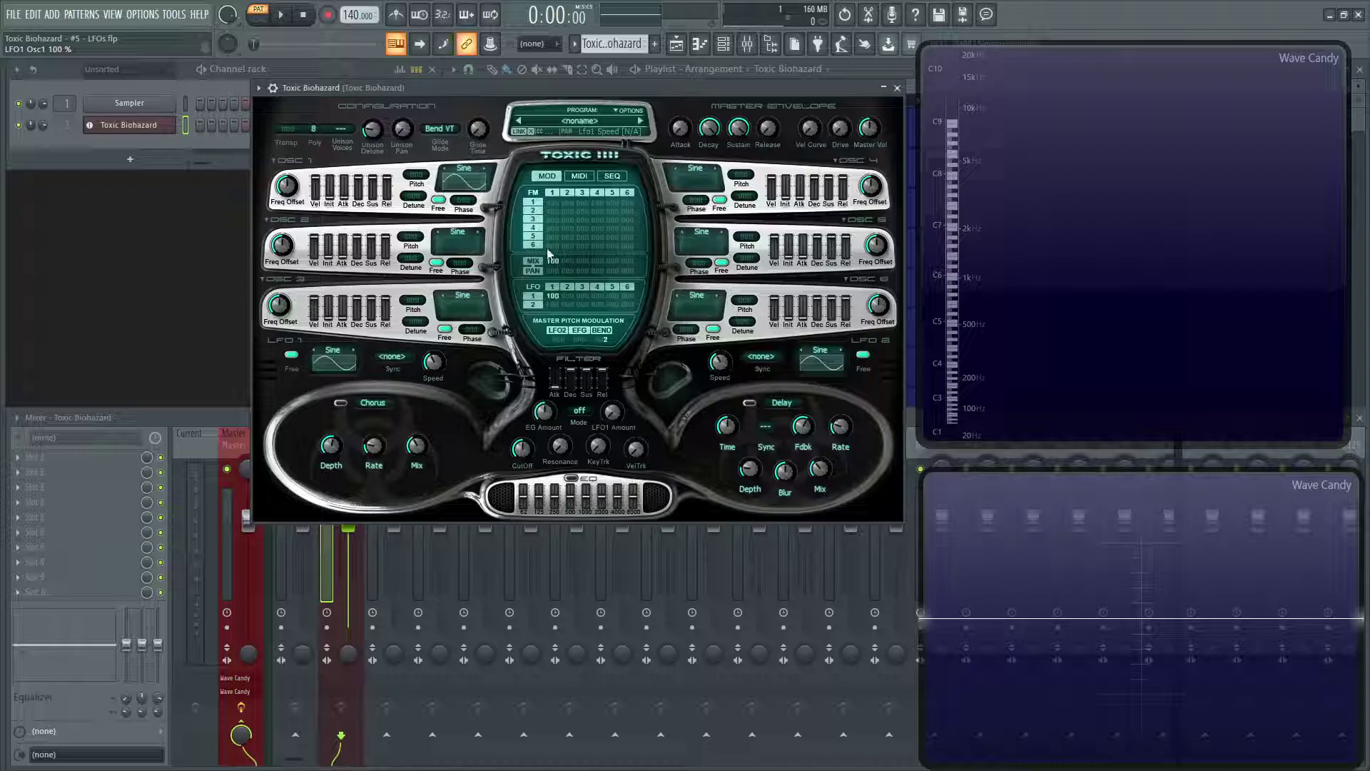
pyautogui.click(464, 169)
pyautogui.click(510, 264)
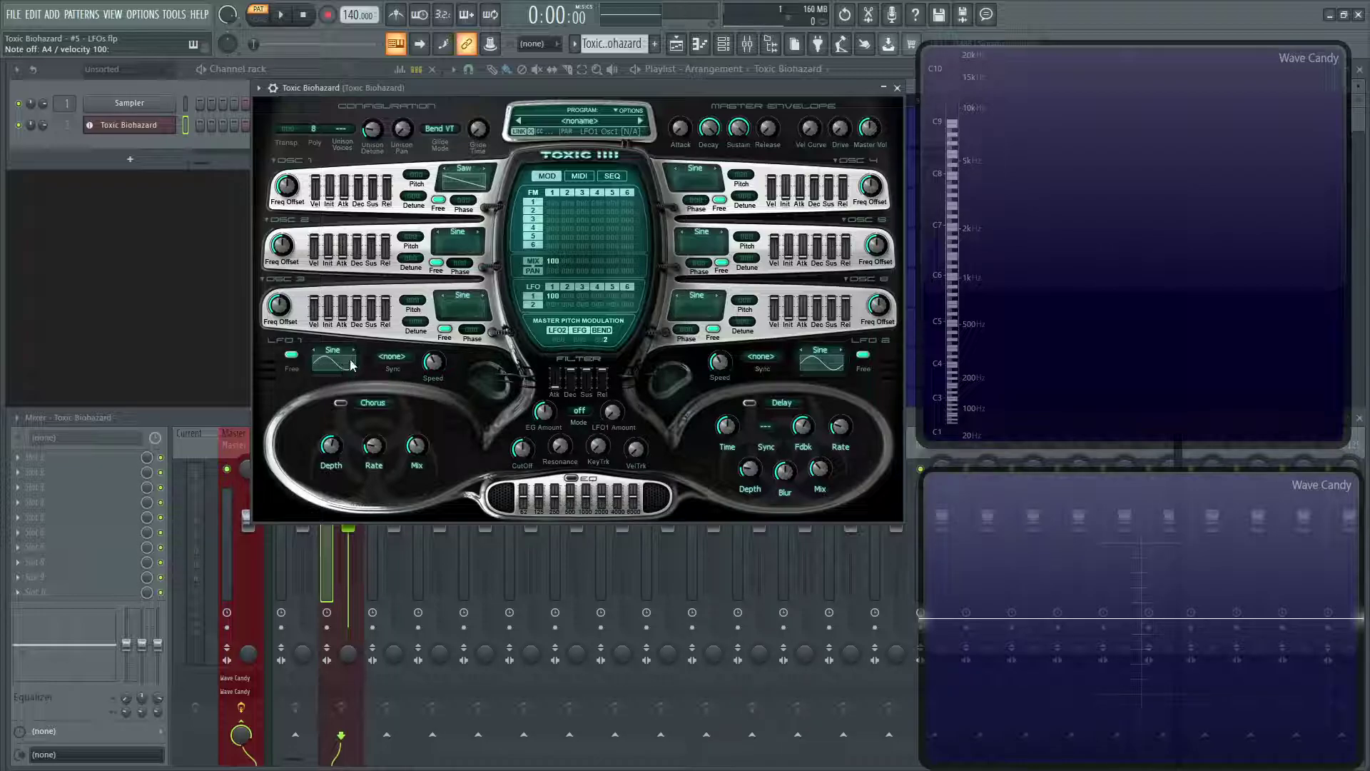
# Step: Remove LFO 1's modulation of oscillator 1, route LFO 2 to oscillator 1 at 100%, and select Pattern 8
pyautogui.moveTo(554, 299)
pyautogui.mouseDown()
pyautogui.moveTo(555, 315)
pyautogui.moveTo(567, 272)
pyautogui.moveTo(567, 317)
pyautogui.moveTo(555, 290)
pyautogui.moveTo(569, 277)
pyautogui.mouseUp()
pyautogui.press('8')
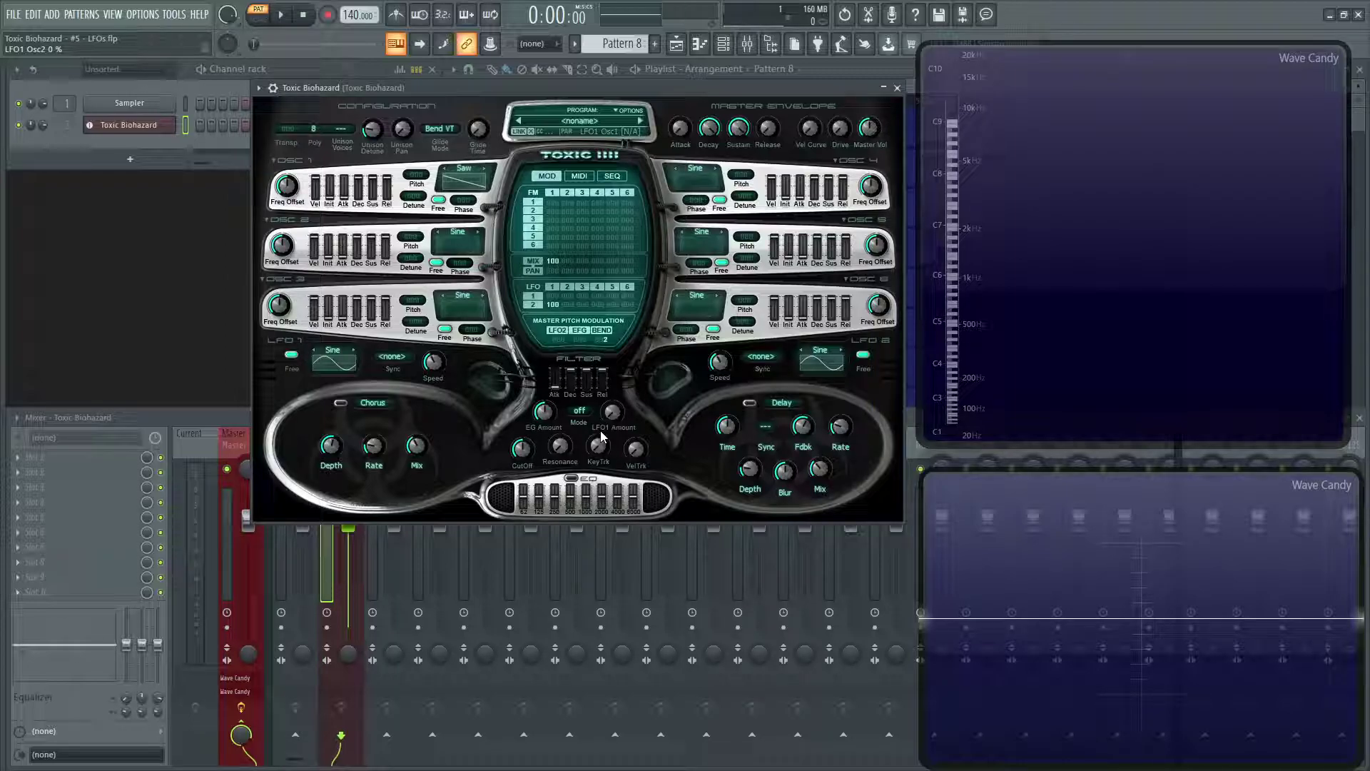
# Step: Look through the MIDI and SEQ pages of the central display and return to the MOD matrix
pyautogui.click(579, 176)
pyautogui.click(548, 176)
pyautogui.click(579, 175)
pyautogui.click(612, 175)
pyautogui.click(579, 175)
pyautogui.click(549, 174)
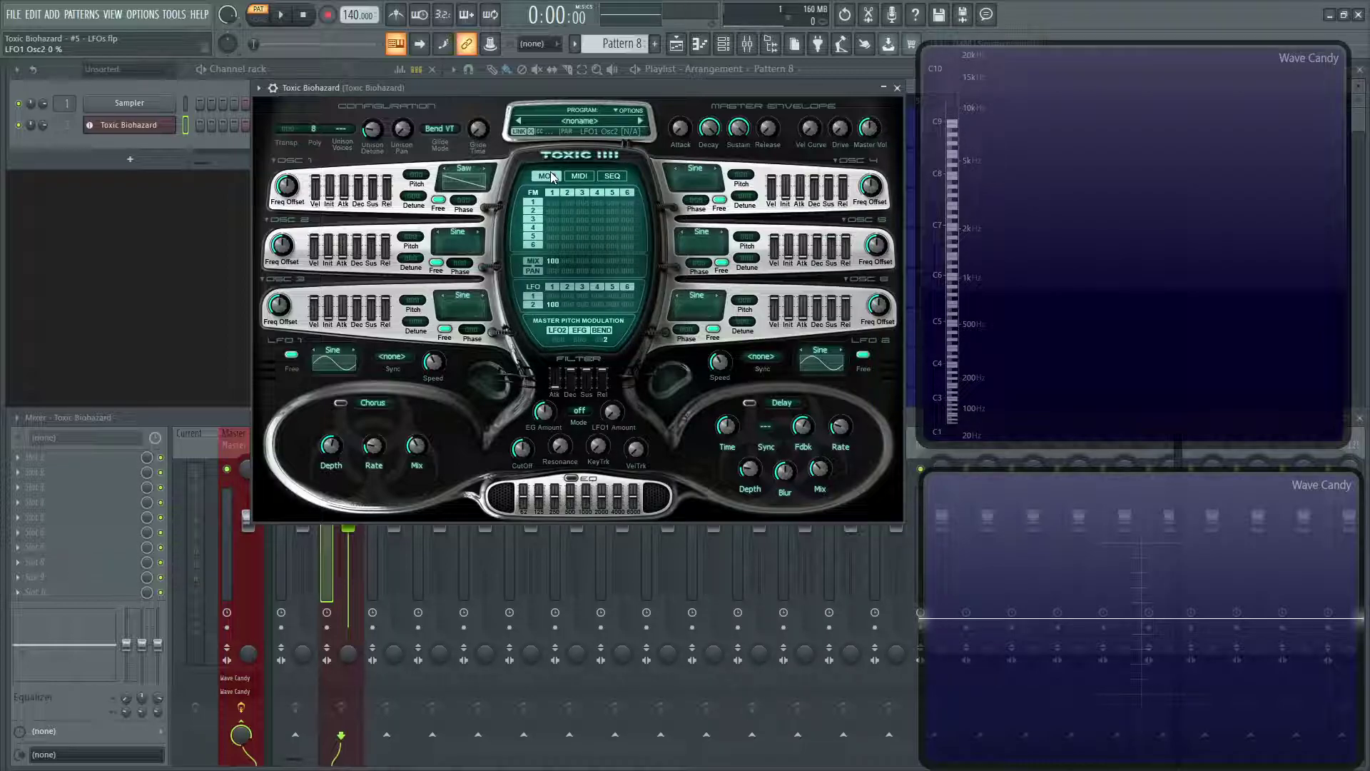